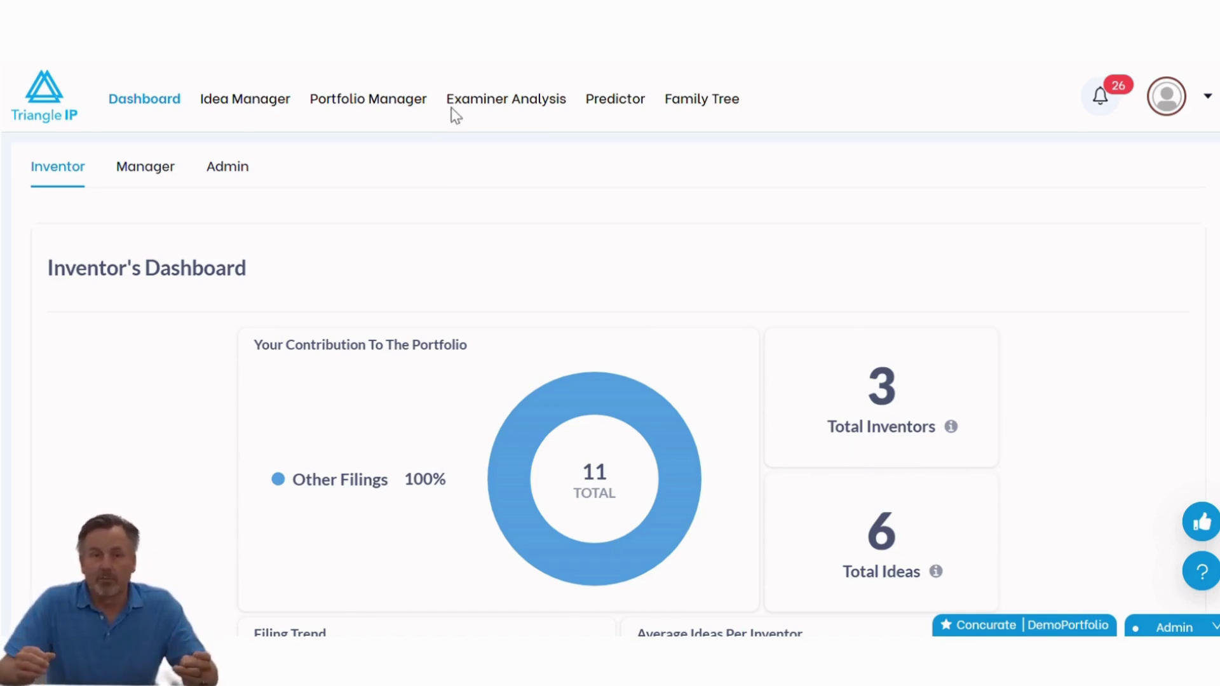
Open Examiner Analysis, search for an examiner by first name, select the first suggested match and run the analysis
left_click(482, 108)
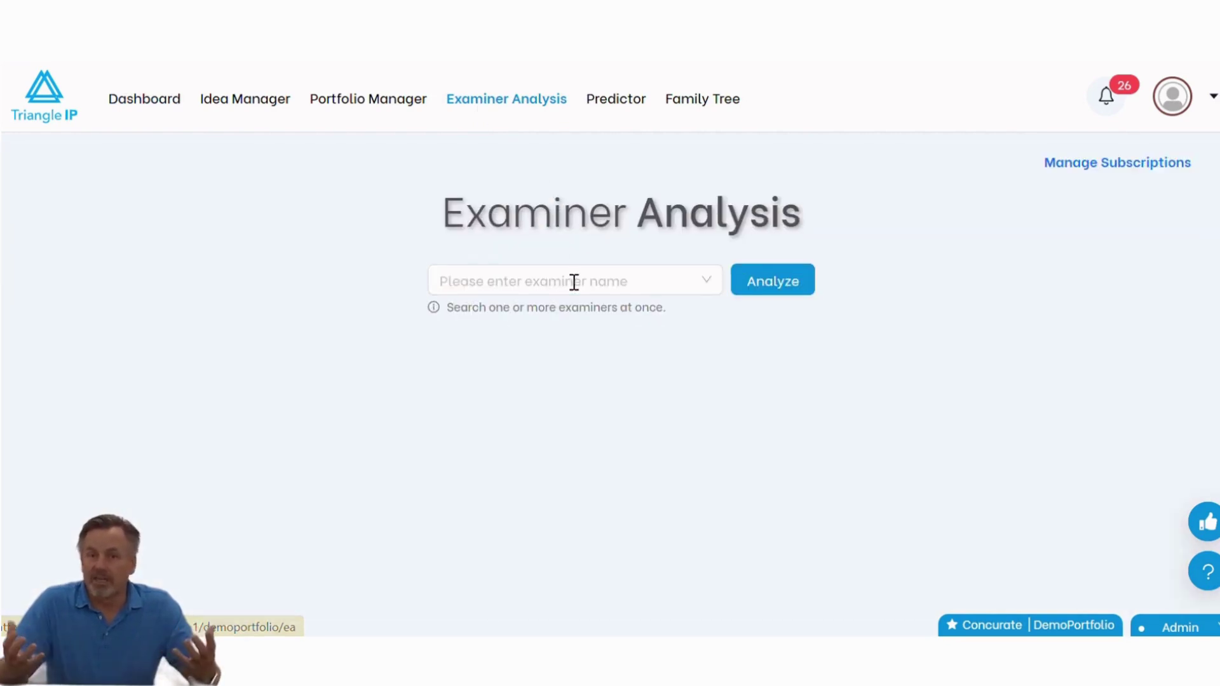
left_click(574, 274)
type("janic")
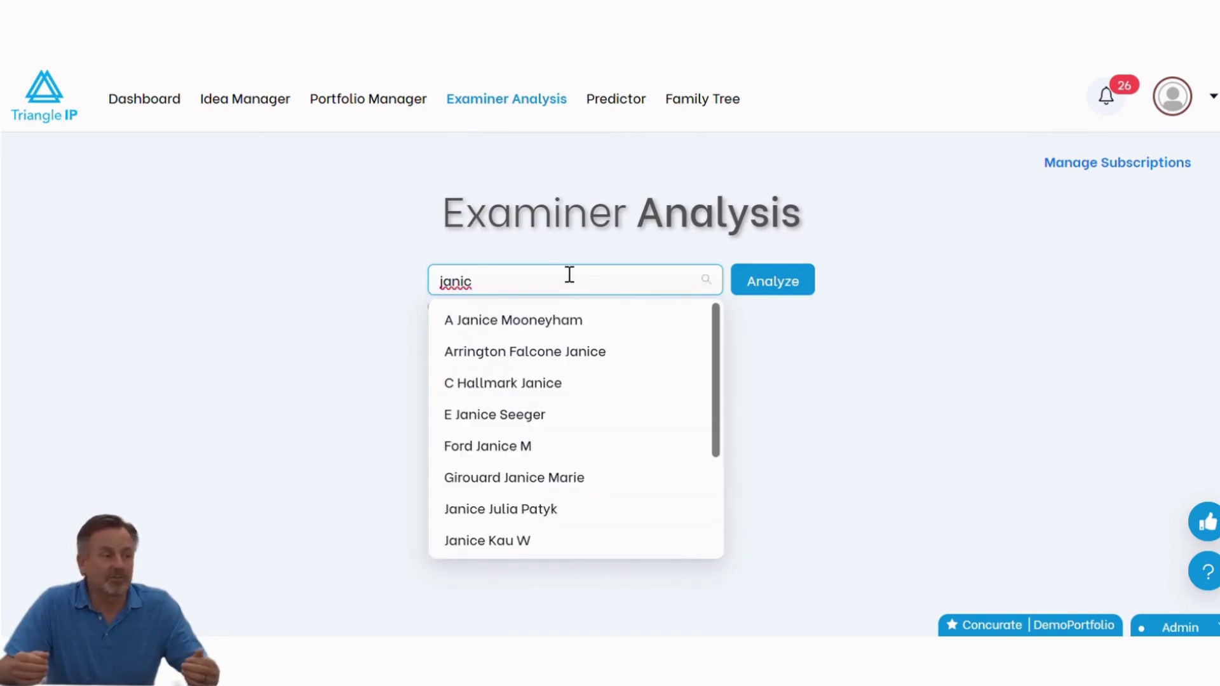
left_click(585, 317)
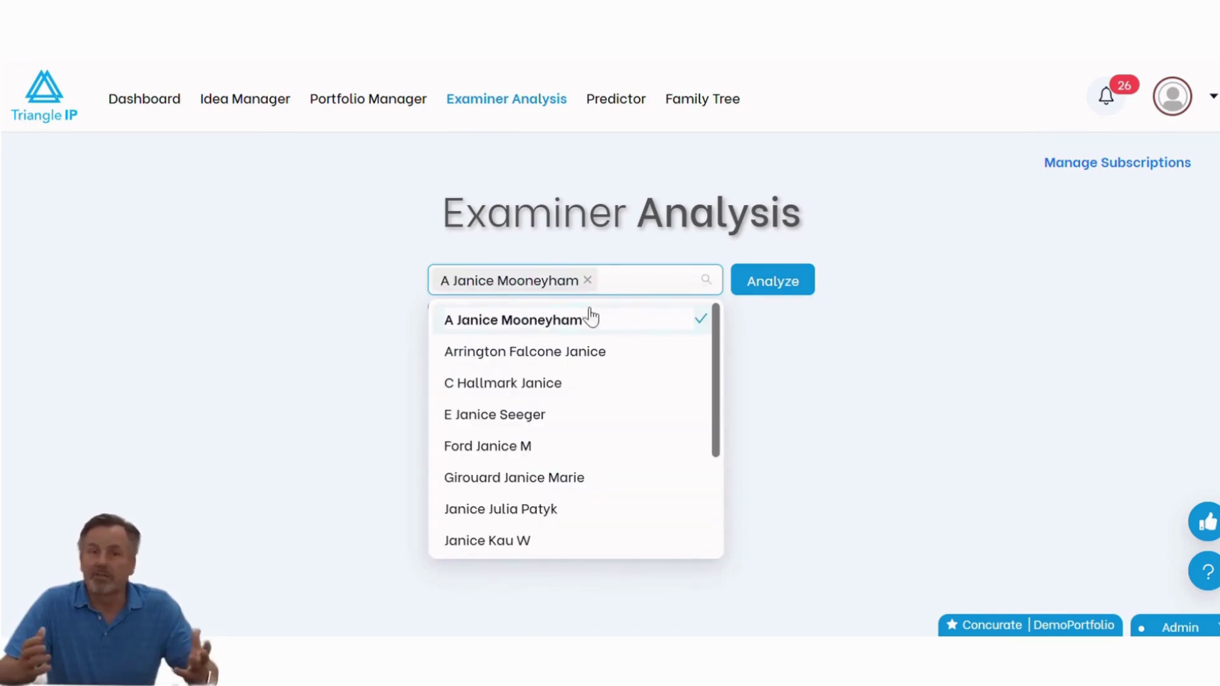
left_click(762, 283)
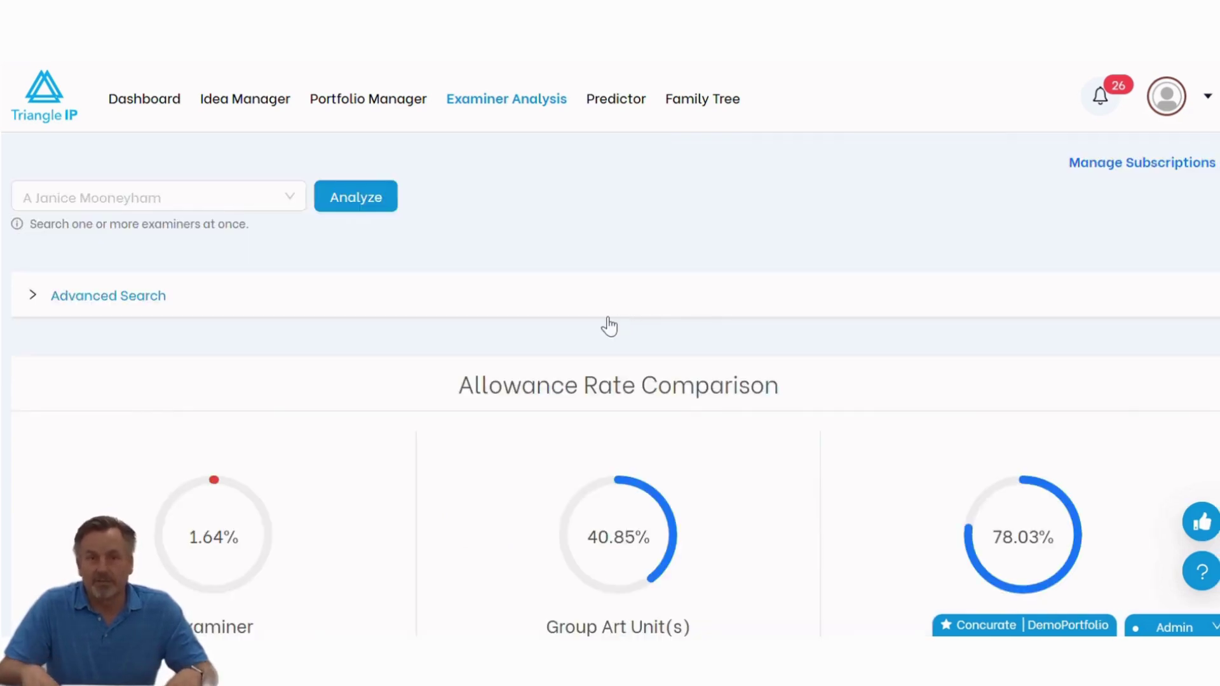
Examine the Allowance Rate Comparison and the examiner's profile table against the Group Art Unit figures
scroll(607, 325, "down", 2)
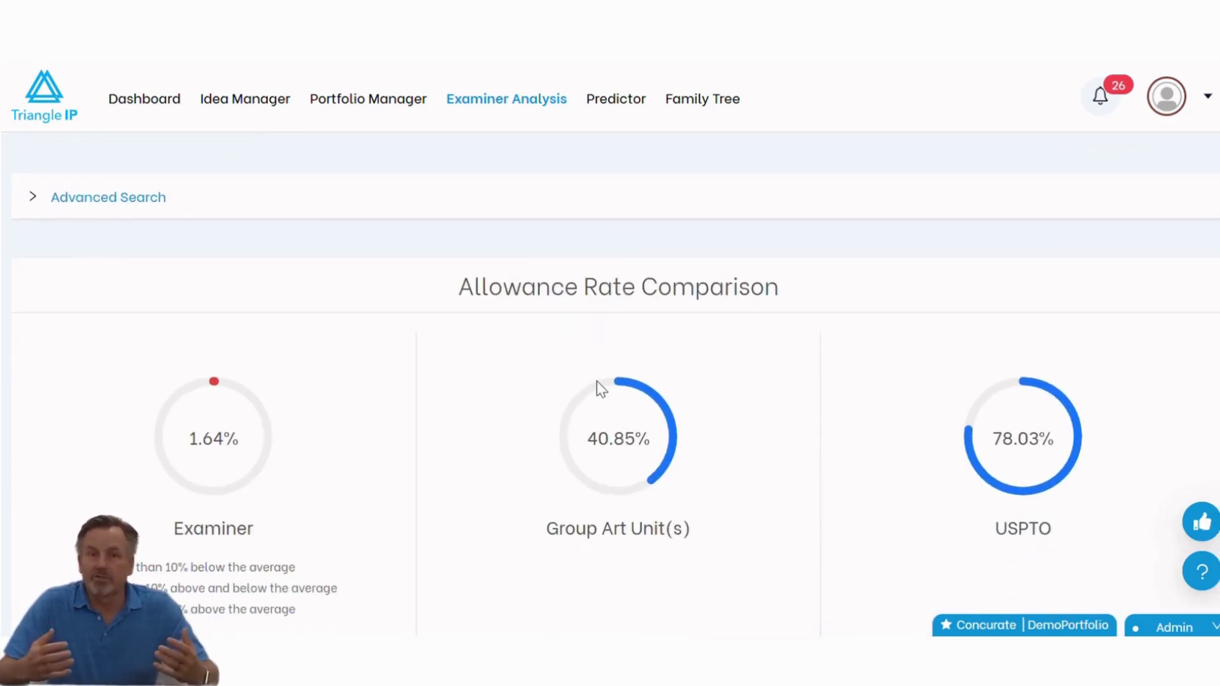
scroll(598, 381, "down", 2)
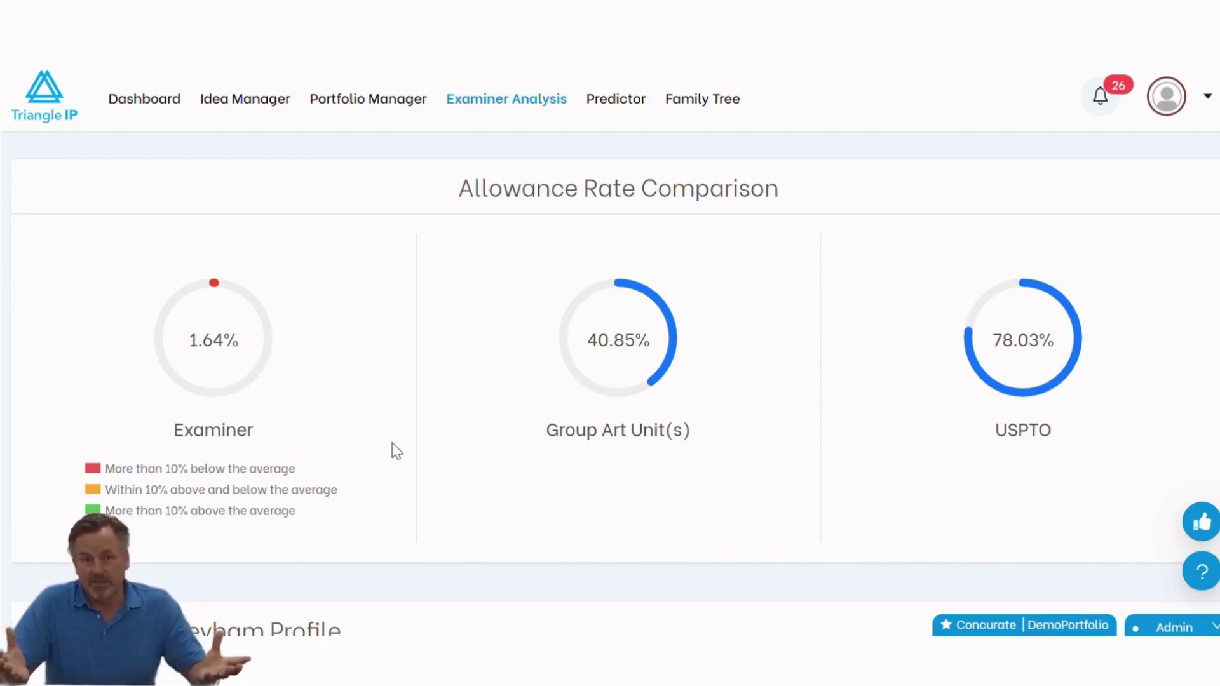
scroll(392, 443, "down", 2)
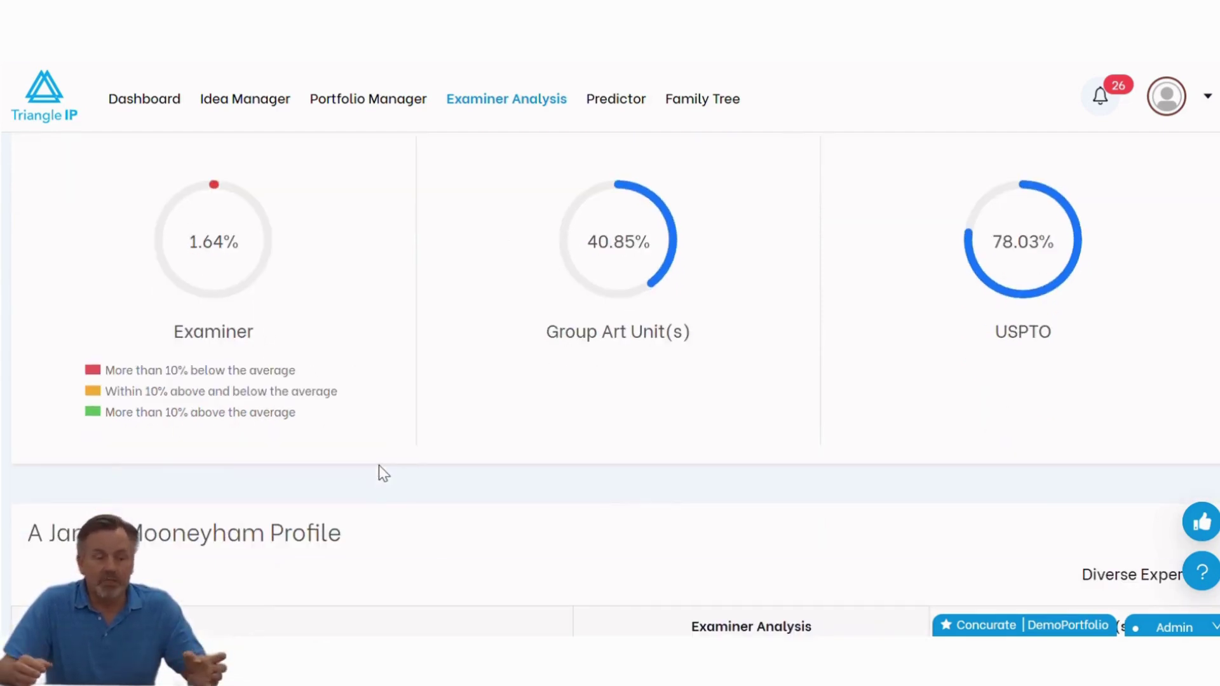
scroll(380, 471, "down", 4)
scroll(299, 384, "down", 2)
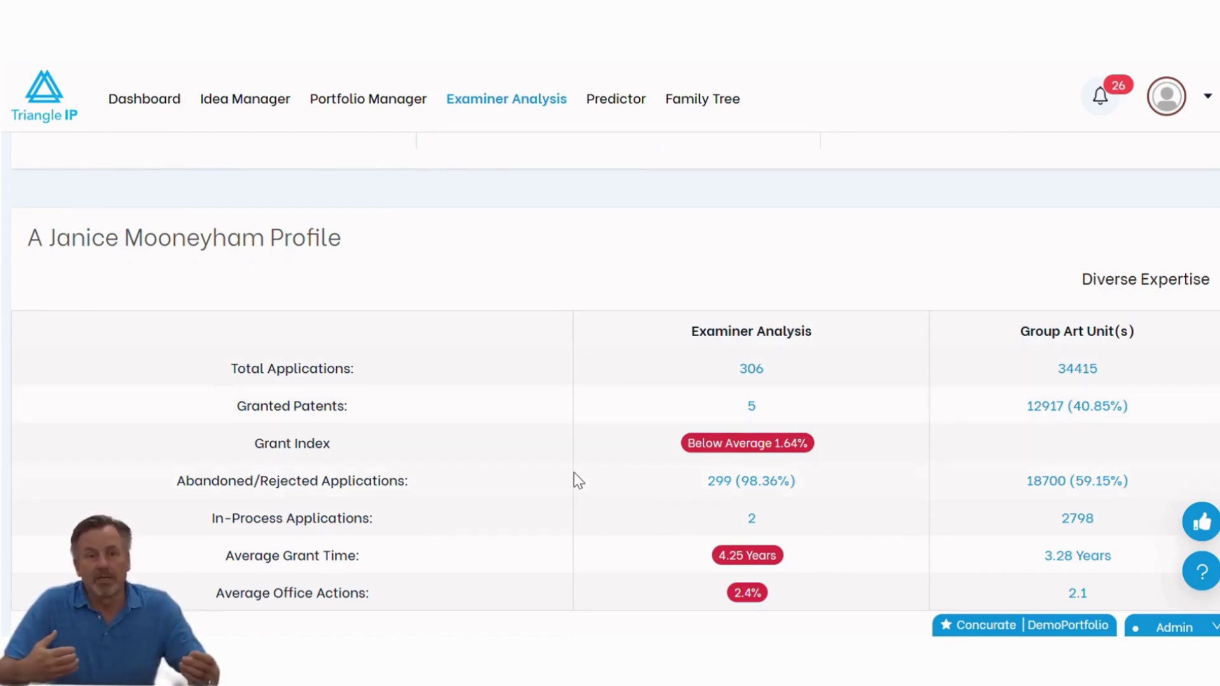
scroll(577, 471, "down", 1)
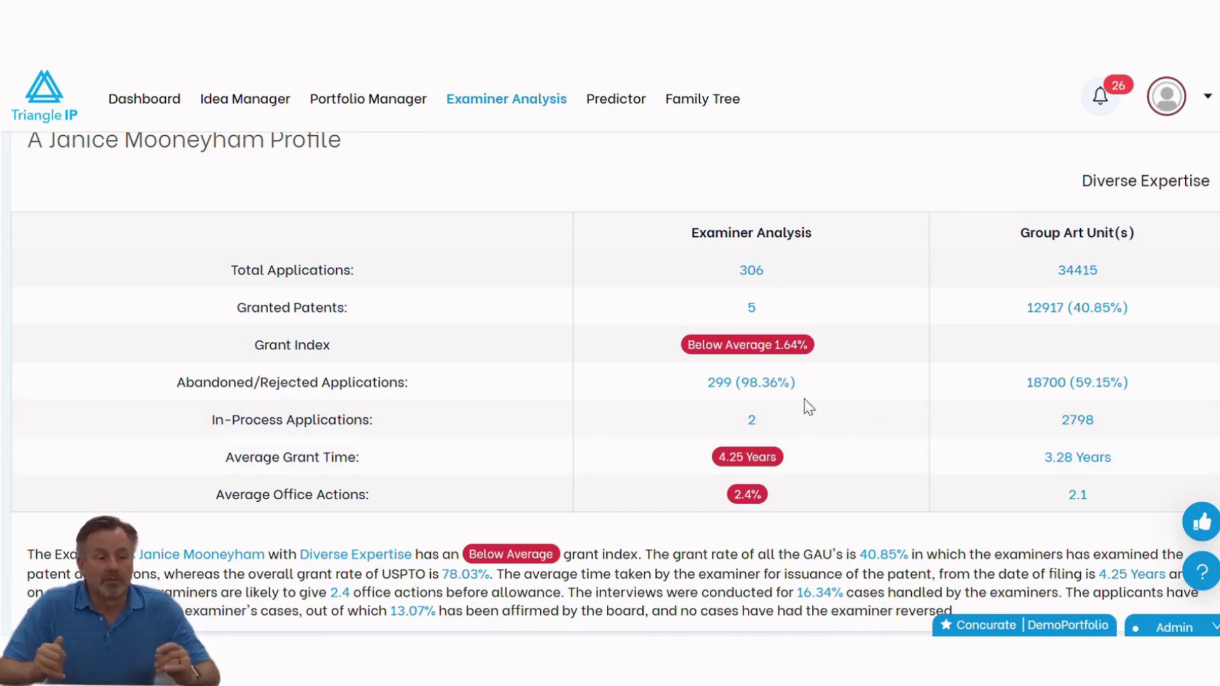
Expand the NFR node in the Examination Pattern tree to show what follows a non-final rejection
scroll(658, 519, "down", 3)
scroll(570, 522, "down", 5)
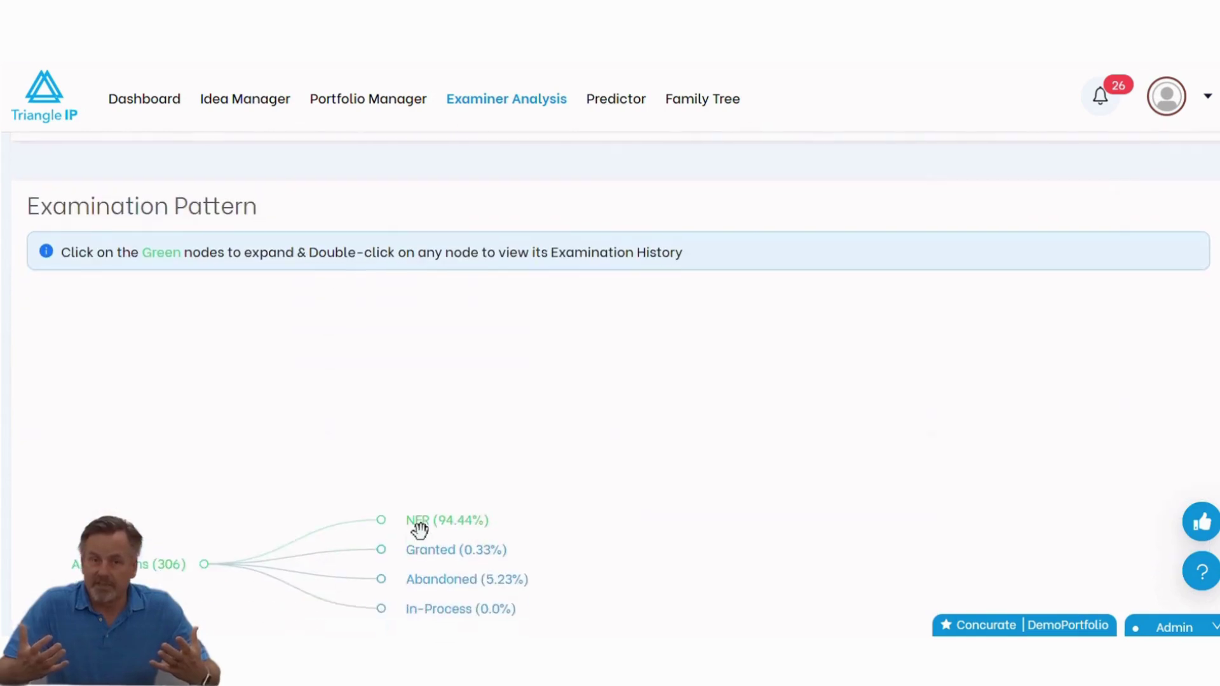
scroll(299, 575, "down", 2)
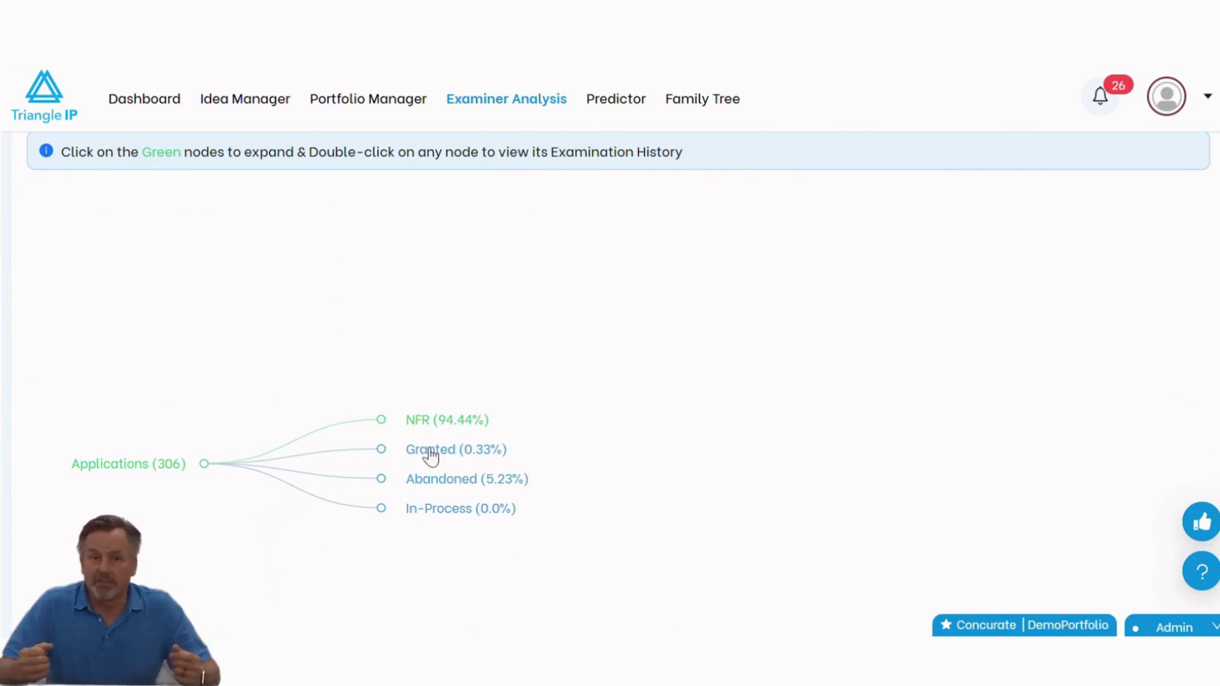
left_click(381, 421)
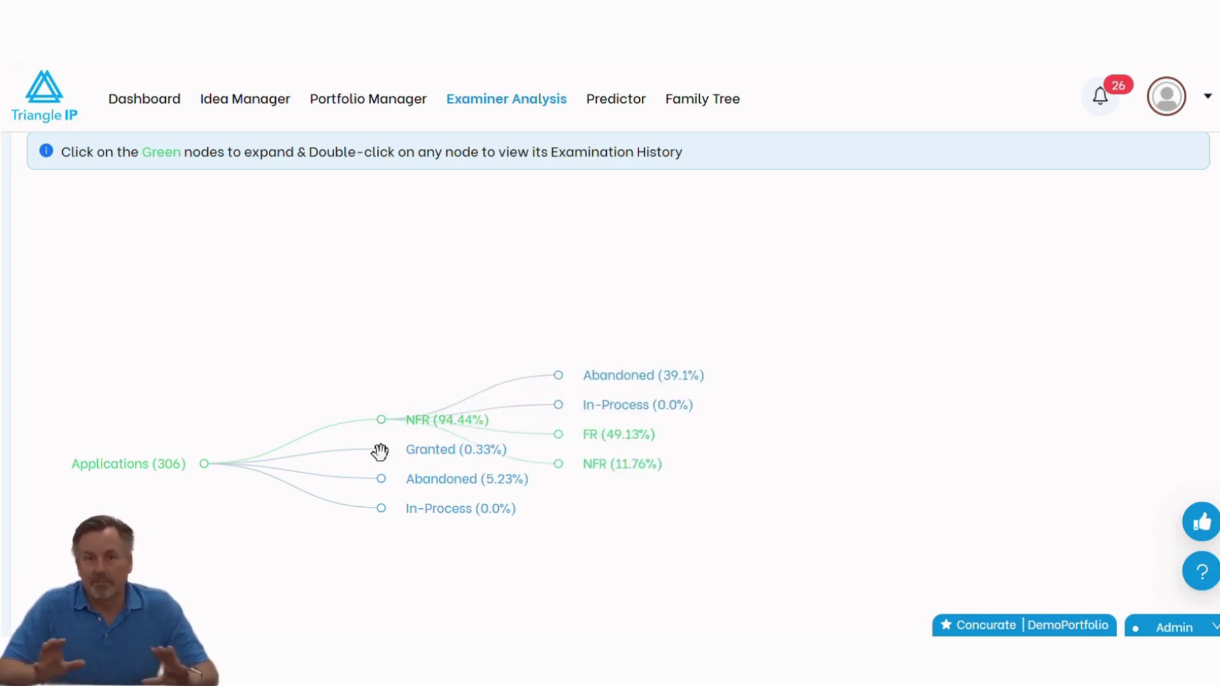
Review issuance times, associated Group Art Units, the Request for Continuous Examination Trend, and the Allowance Rate chart's interview and appeal details
scroll(338, 549, "down", 8)
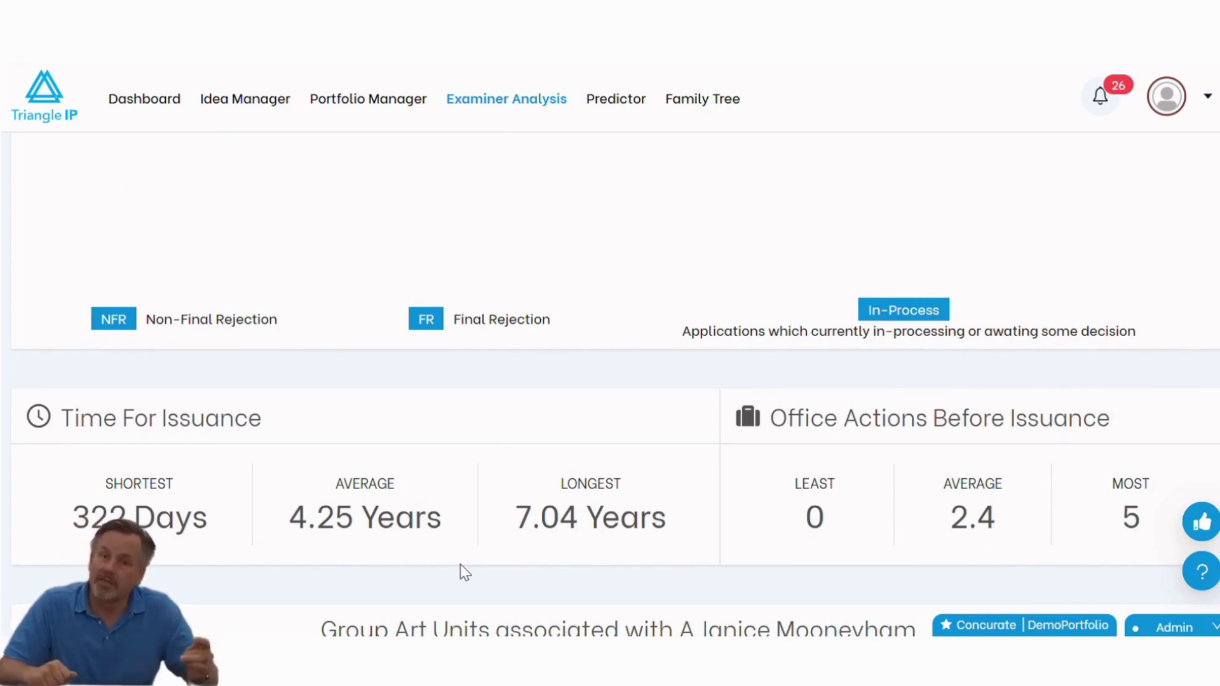
scroll(463, 548, "down", 4)
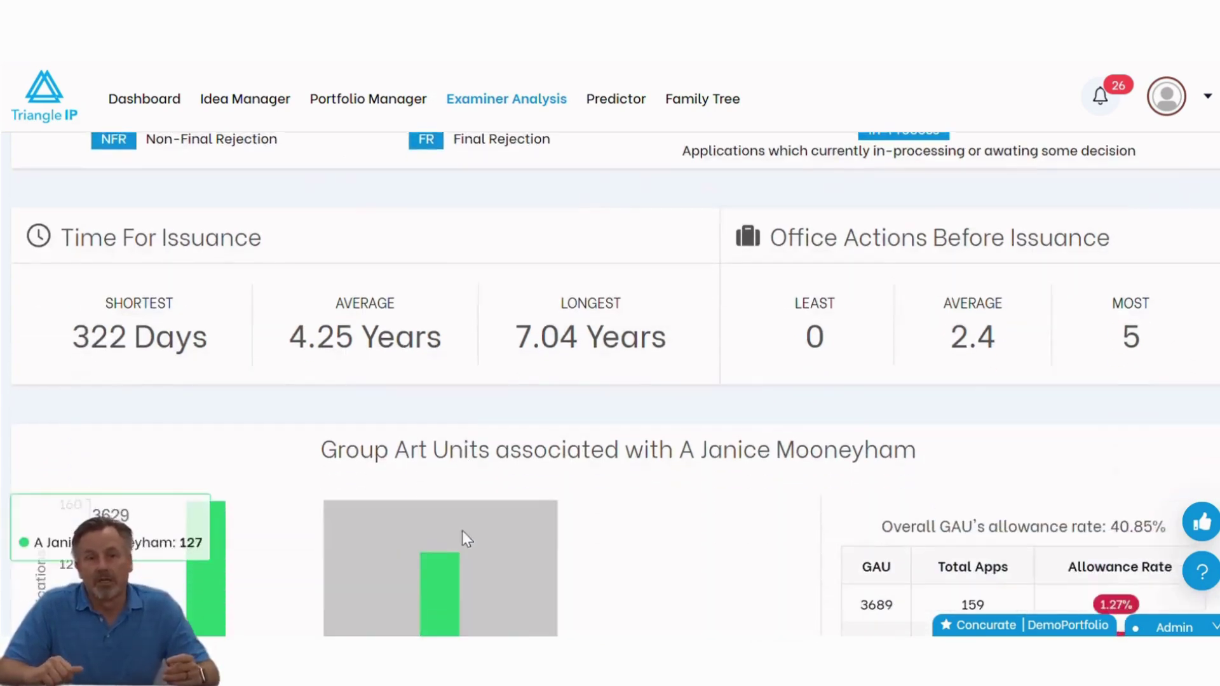
scroll(464, 511, "down", 2)
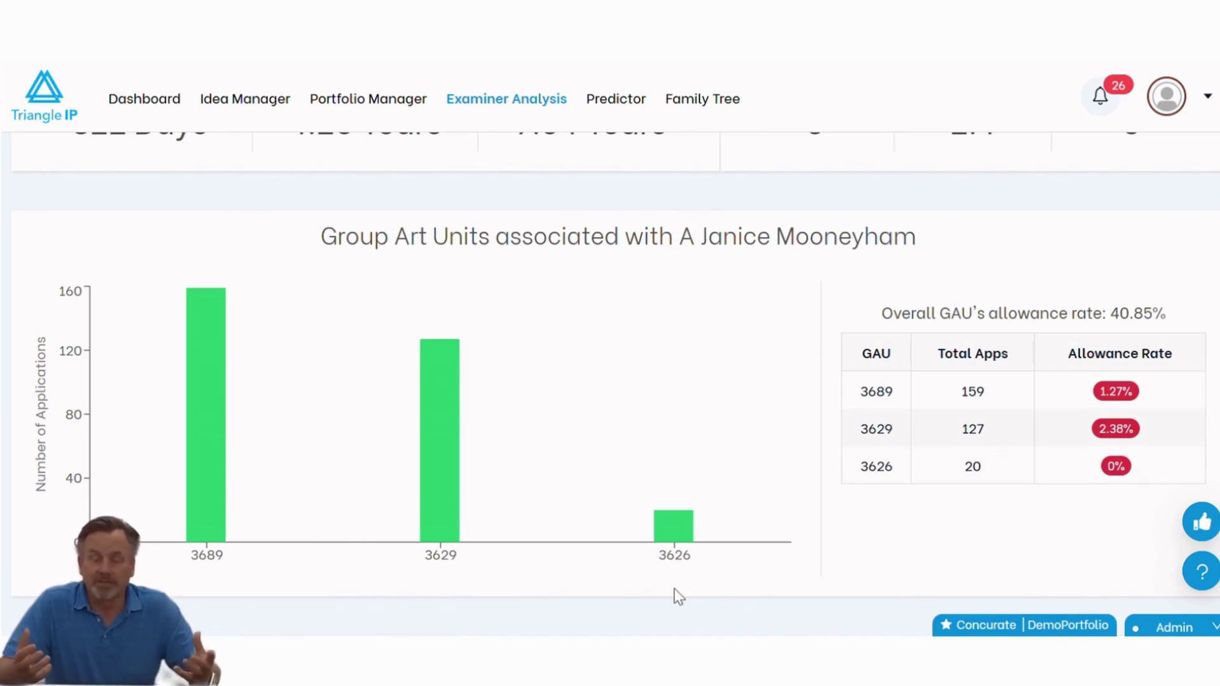
scroll(597, 582, "down", 6)
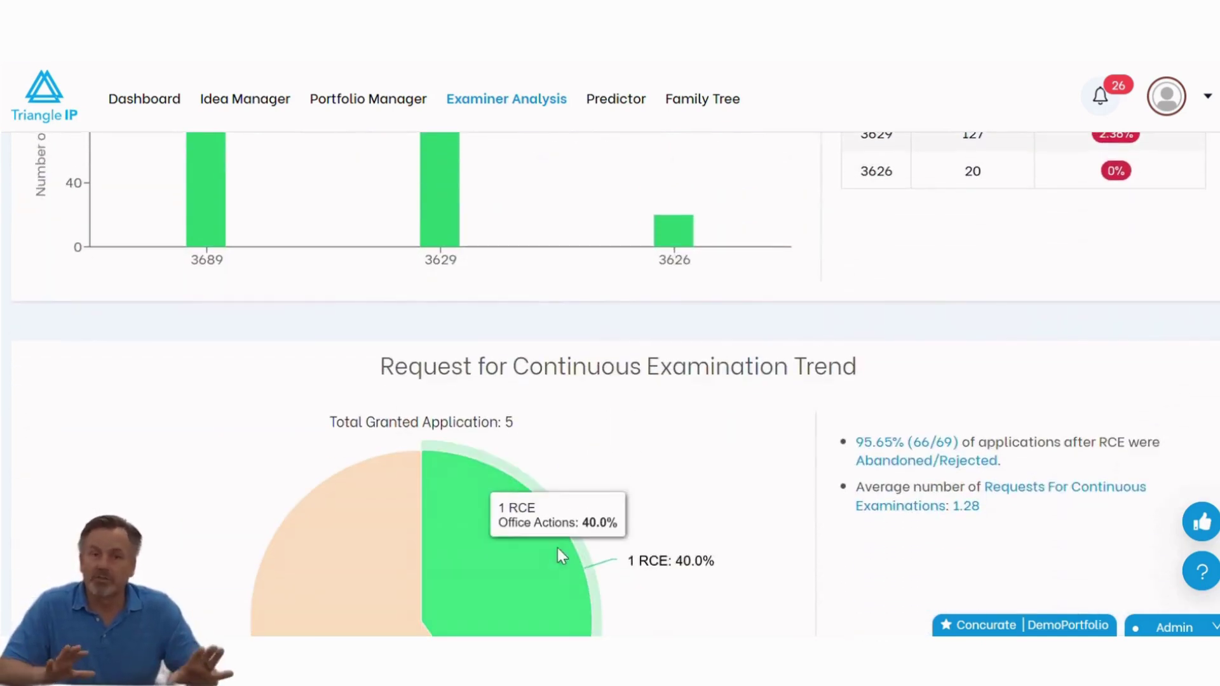
scroll(543, 497, "down", 2)
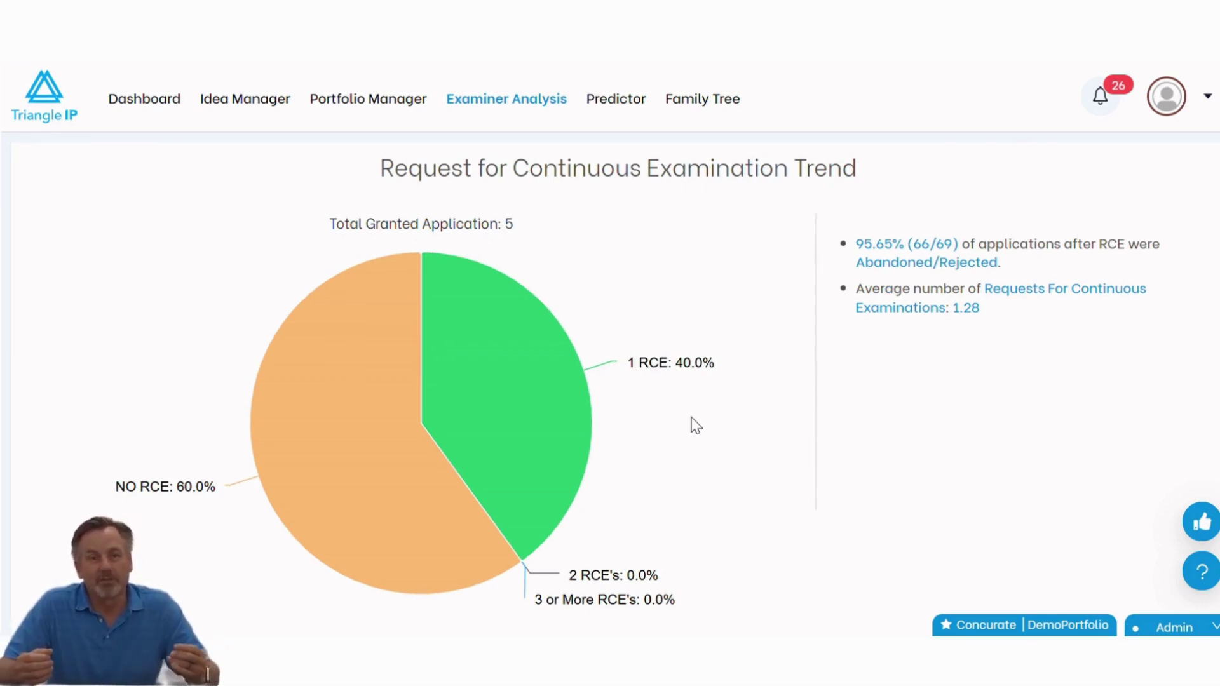
scroll(694, 425, "down", 8)
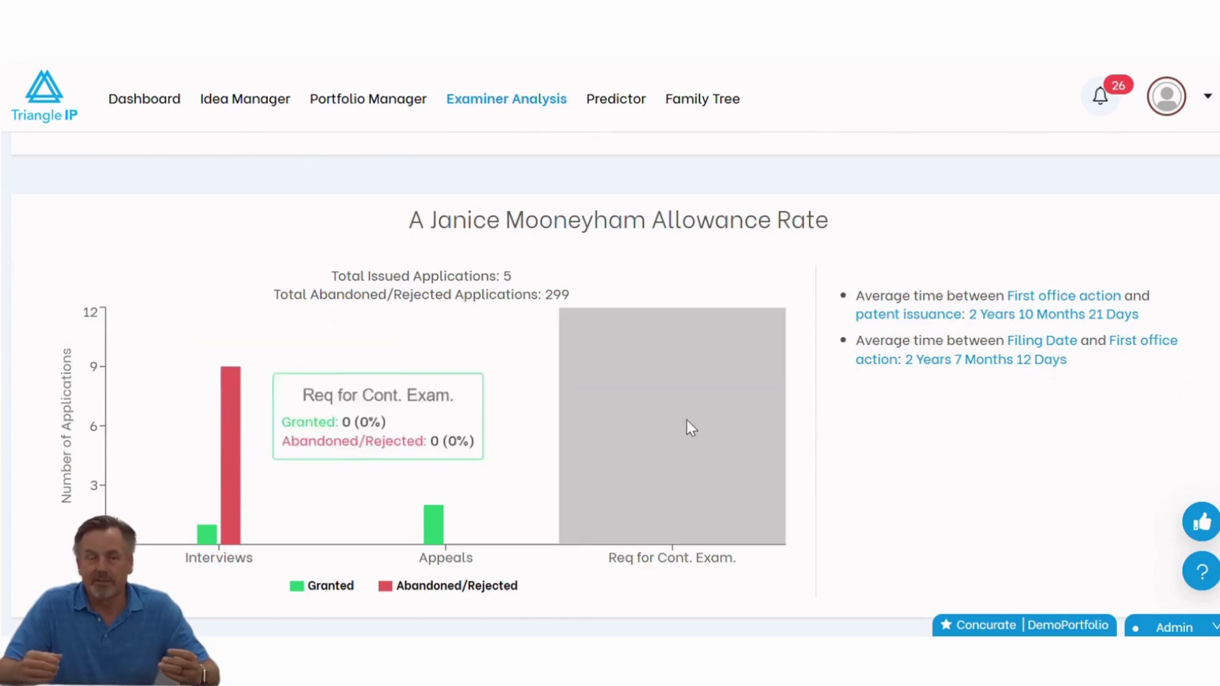
mouse_move(230, 477)
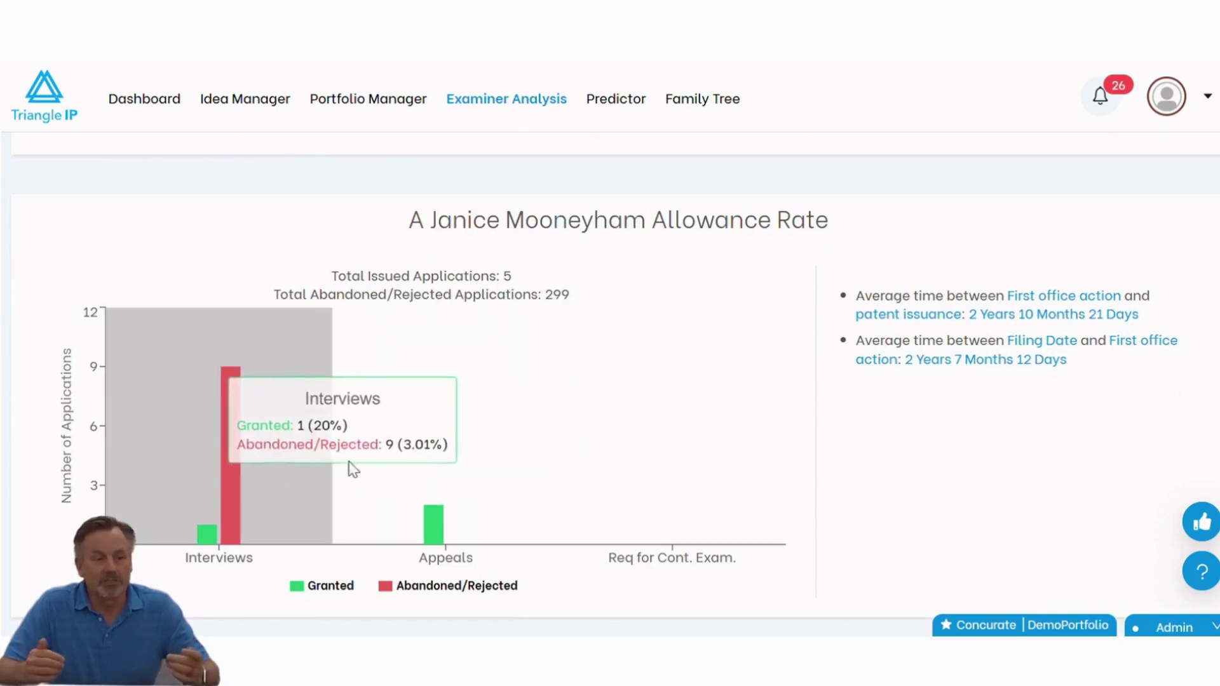
mouse_move(398, 456)
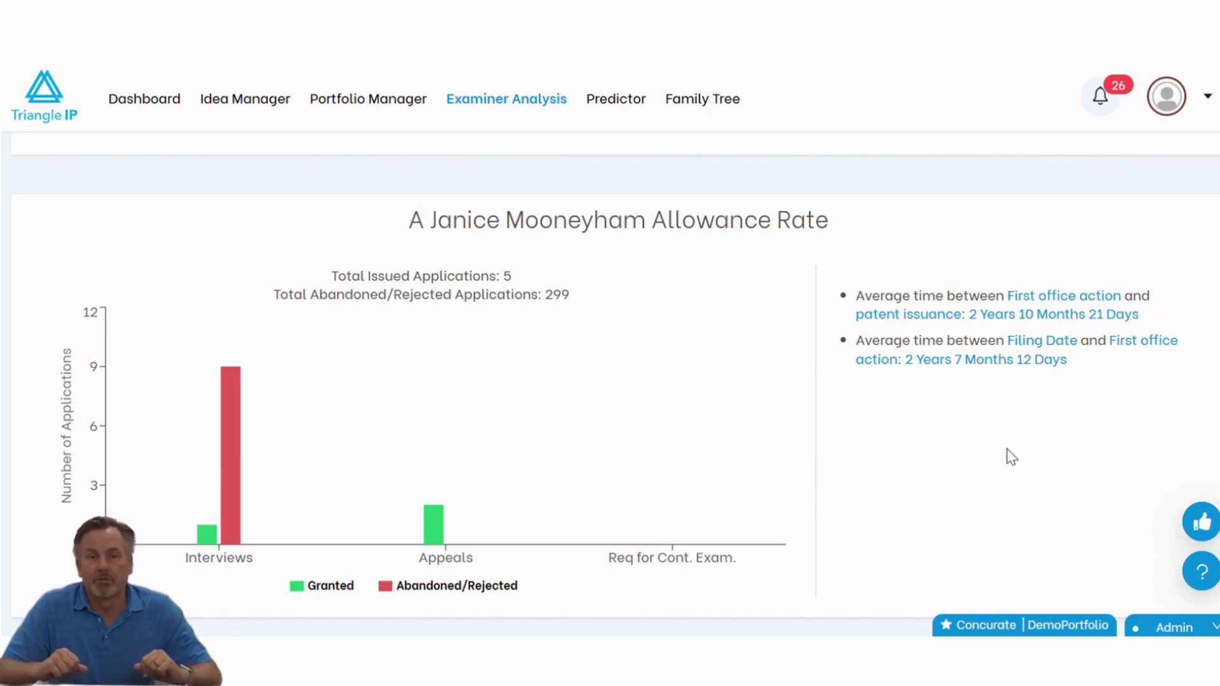
View the examiner's Allowance Trend chart by Grant Year and return it to Filing Year
scroll(1012, 456, "down", 6)
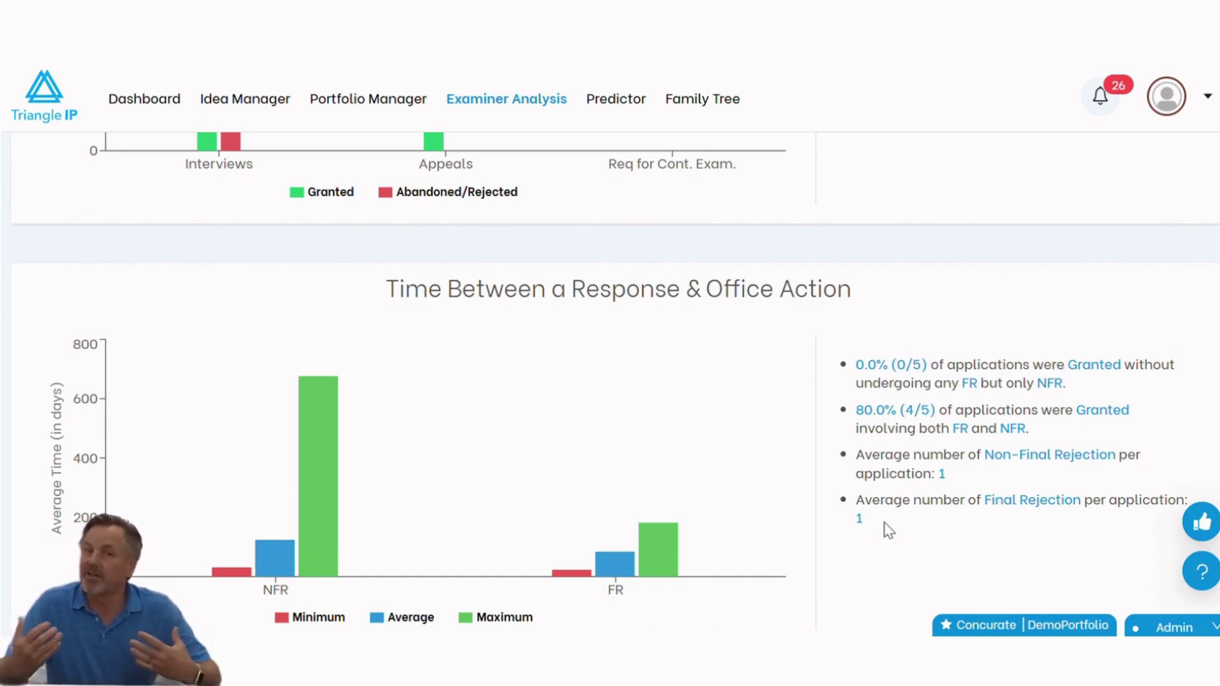
scroll(888, 530, "down", 3)
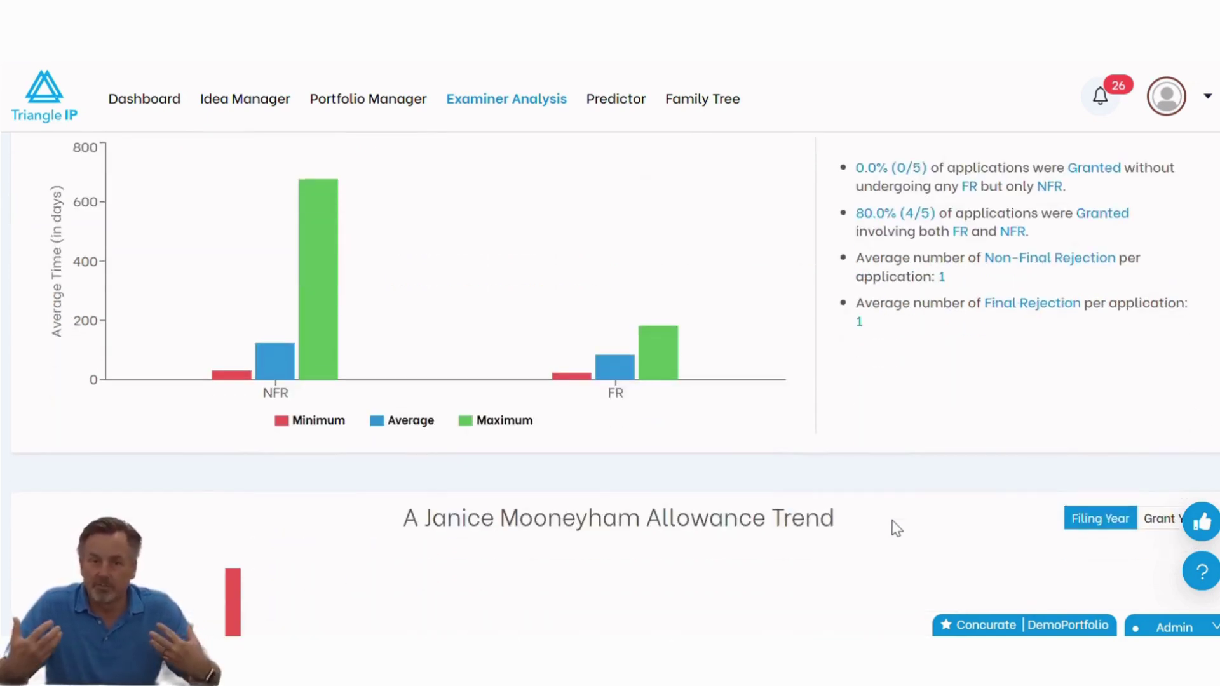
scroll(896, 527, "down", 3)
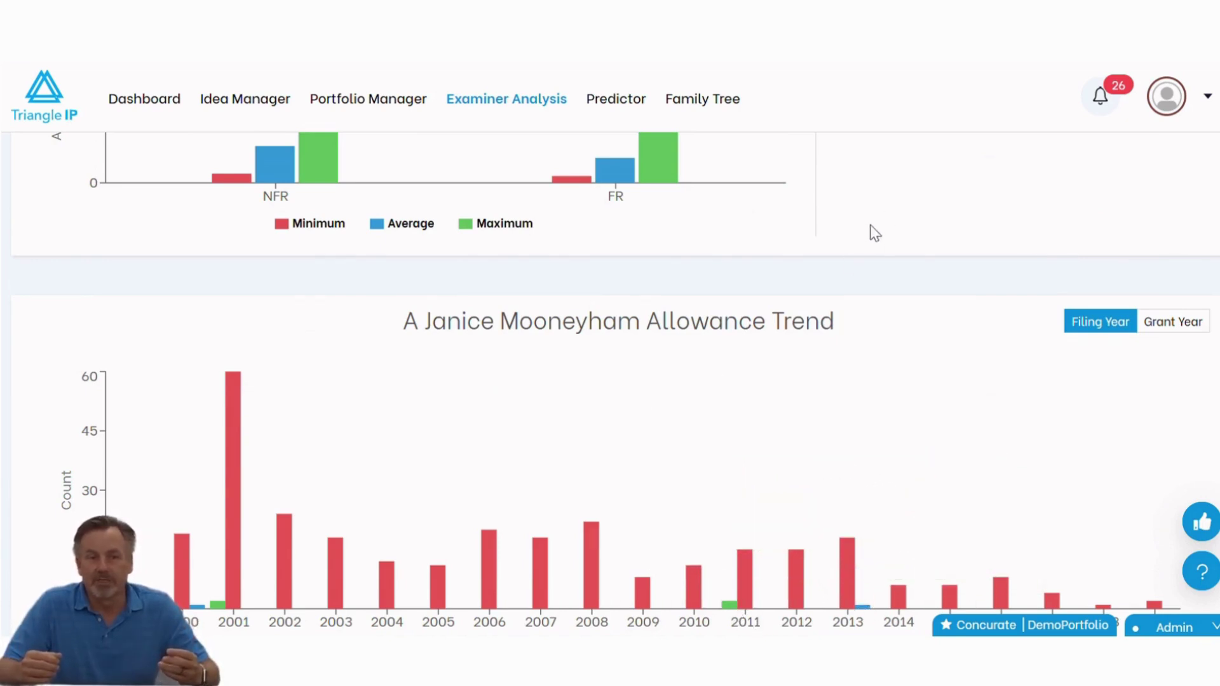
left_click(1167, 325)
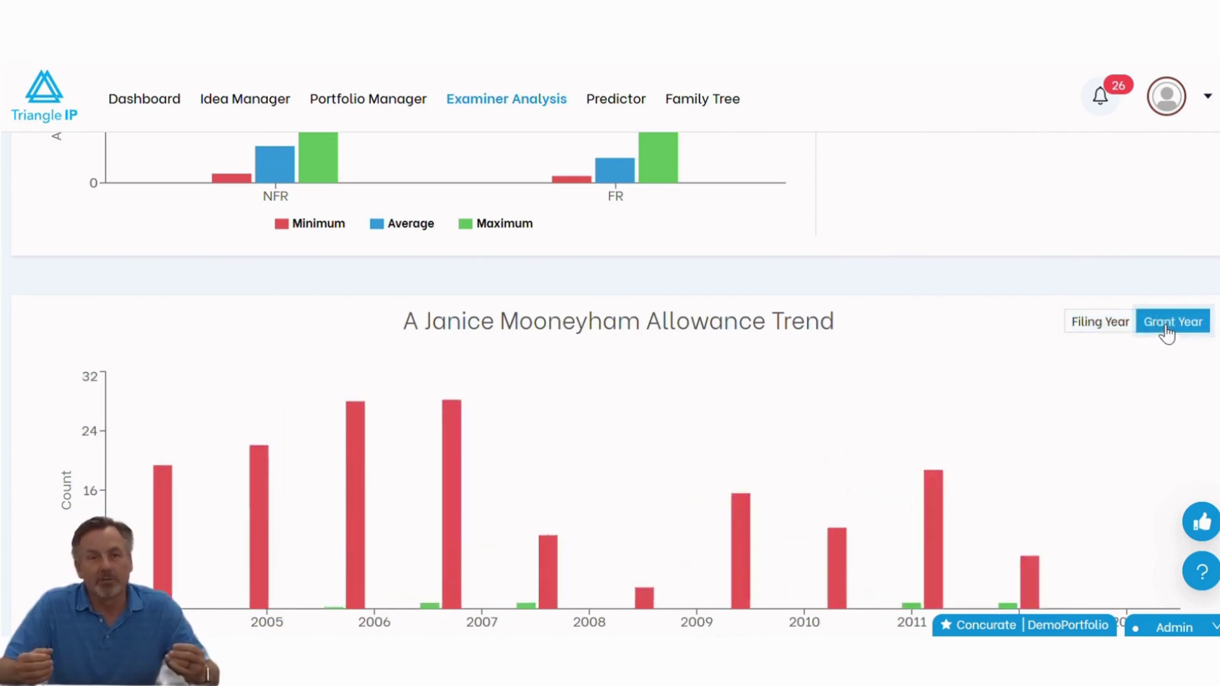
left_click(1115, 330)
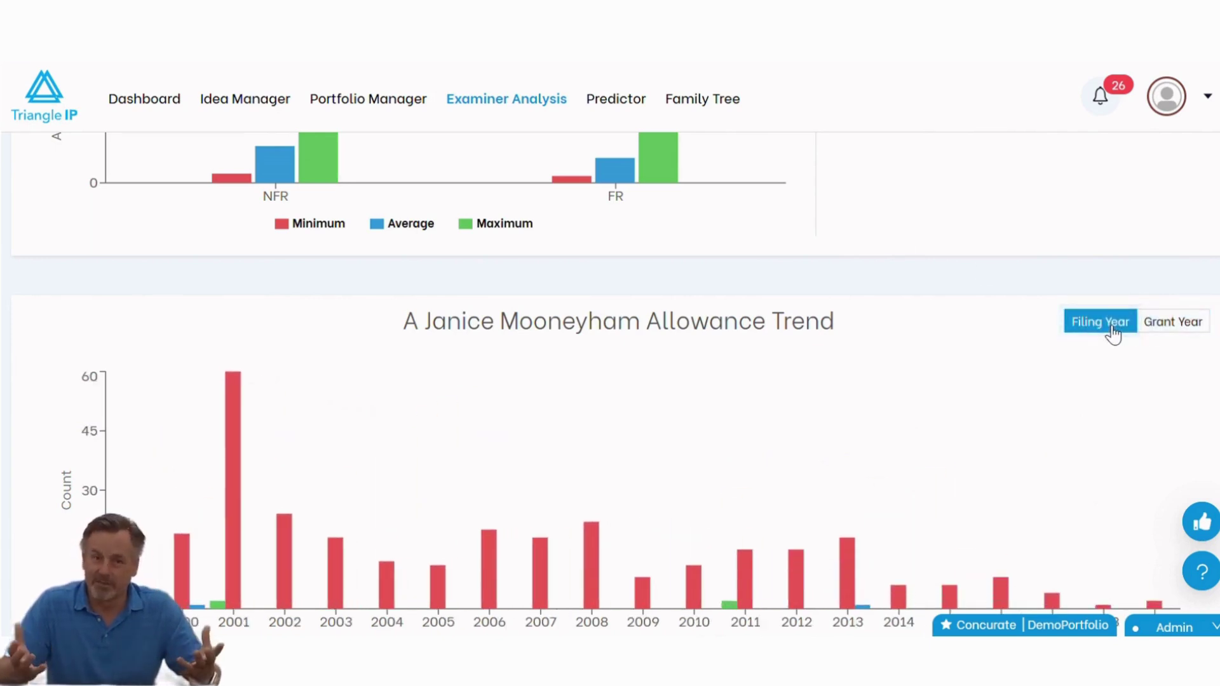
Examine the Appeal Cycles tree, including the notice of appeal, pre-appeal conference and appeal brief phases
scroll(992, 354, "down", 8)
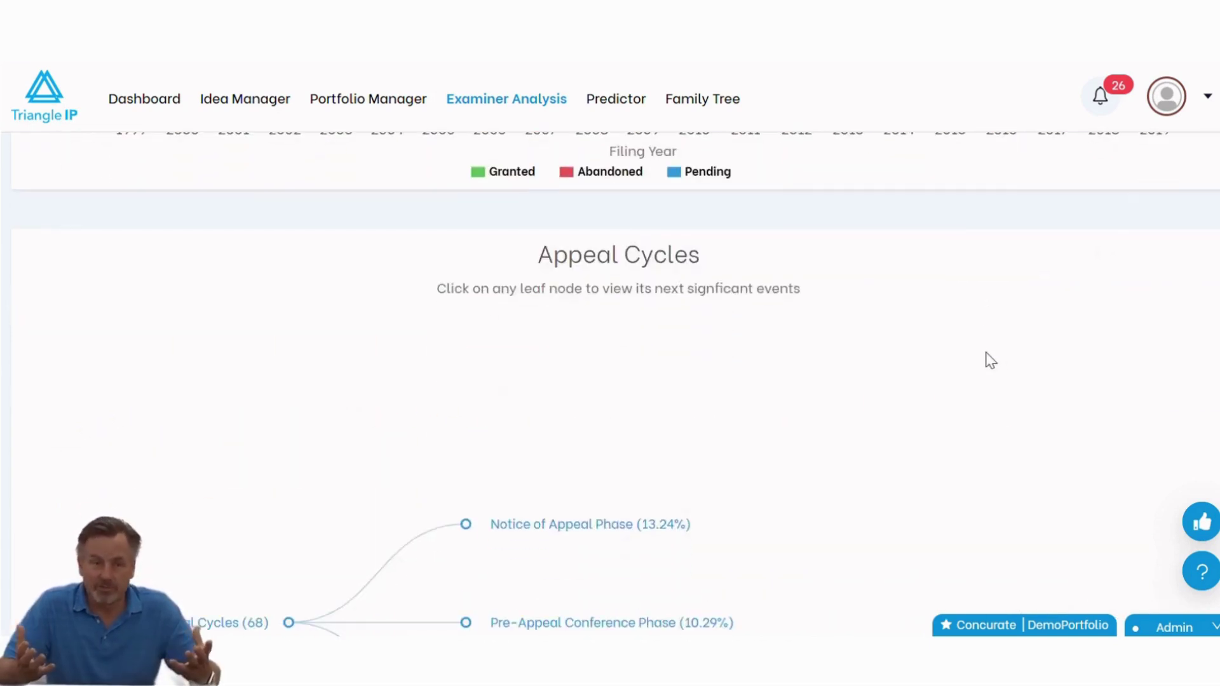
scroll(984, 353, "up", 3)
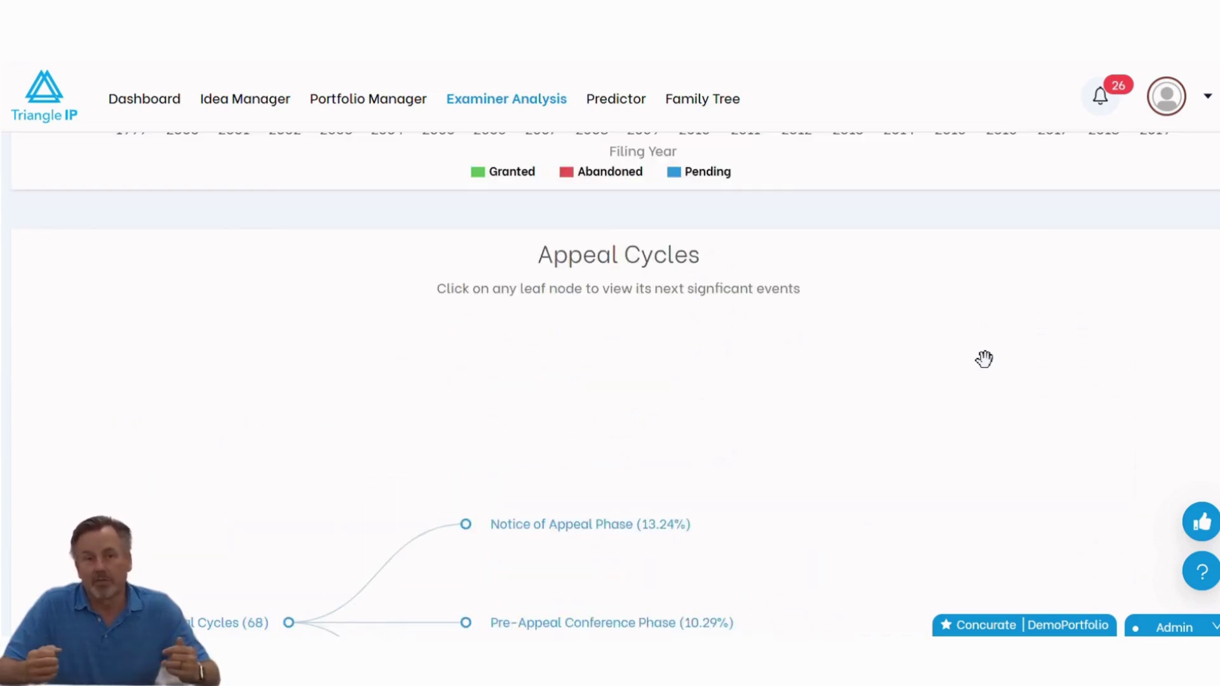
scroll(976, 369, "down", 3)
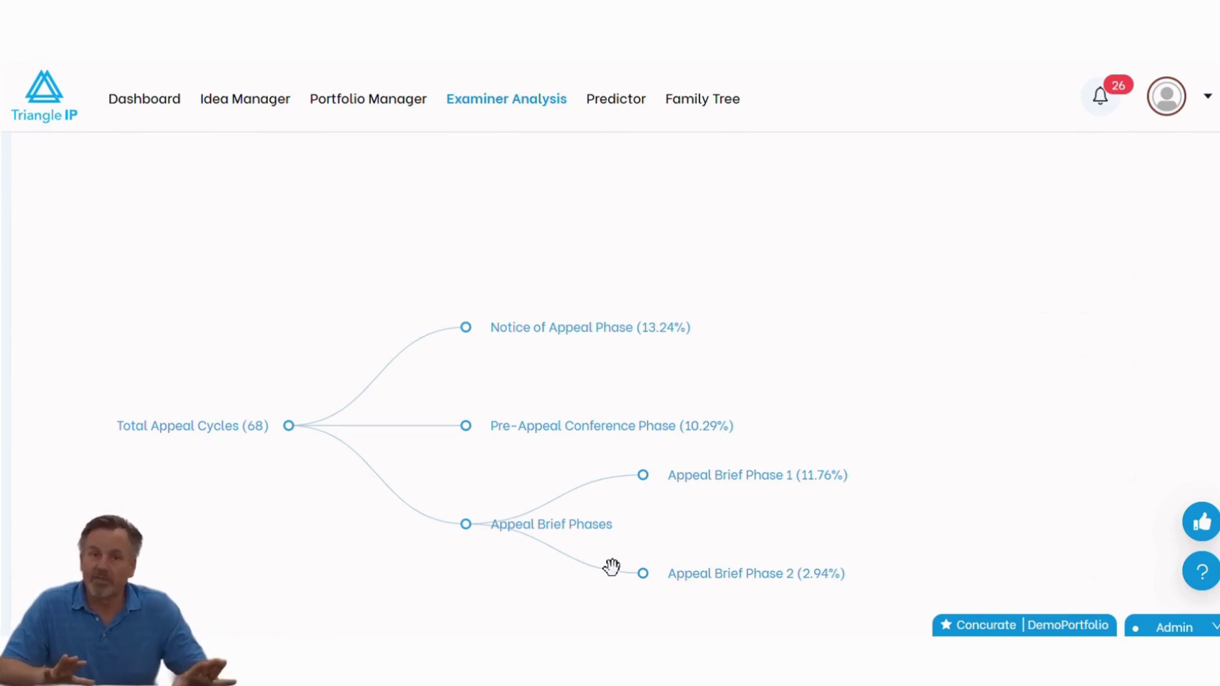
scroll(611, 566, "down", 3)
scroll(633, 537, "up", 2)
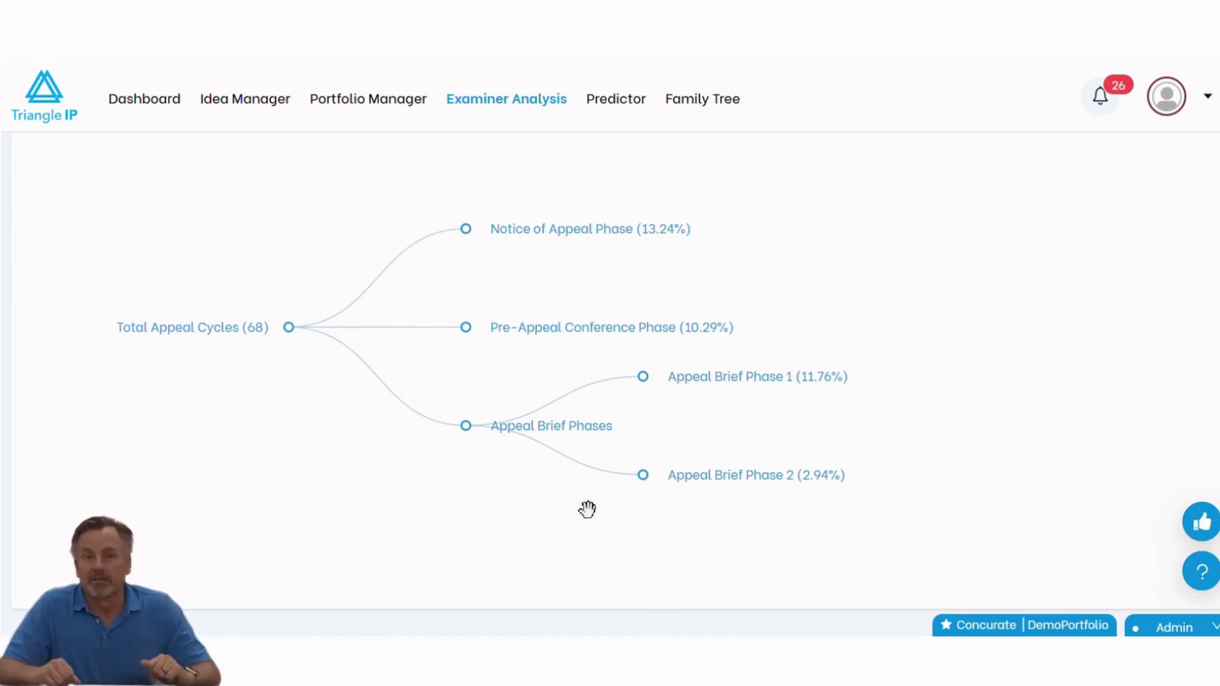
Review the Pre-Appeal Brief Conference and Appeal Briefs outcomes, the Appeal Decisions & Briefs table, and the office action comparison charts
scroll(587, 509, "down", 5)
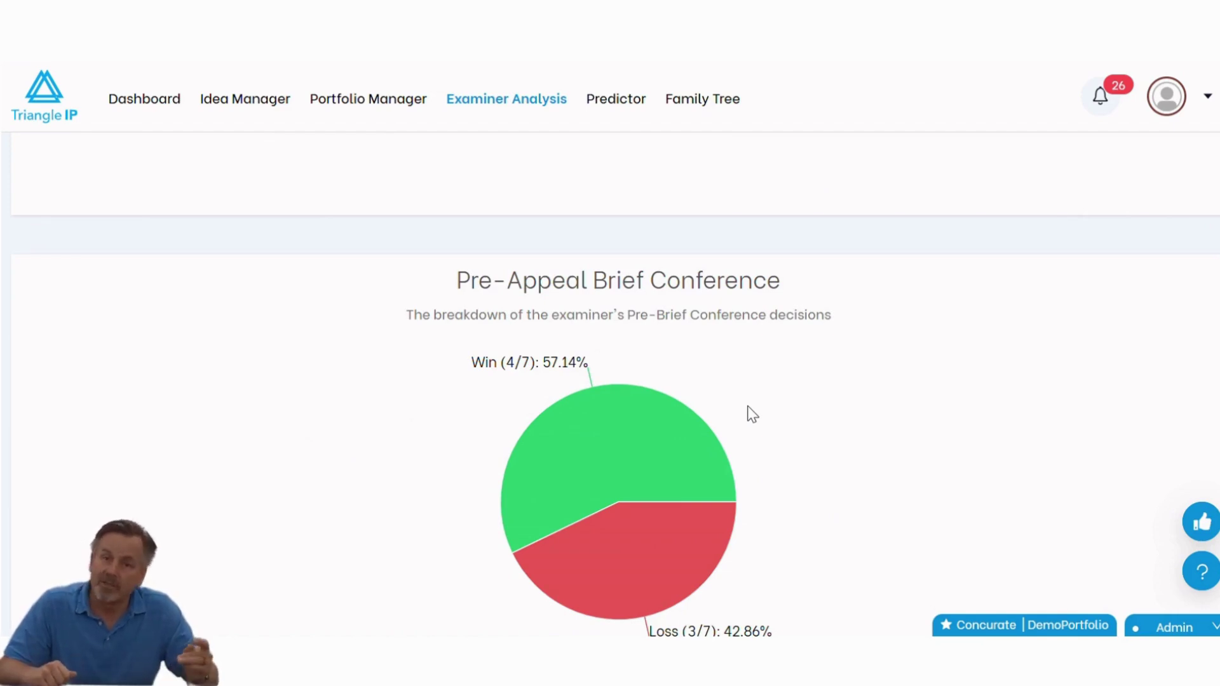
scroll(752, 414, "down", 8)
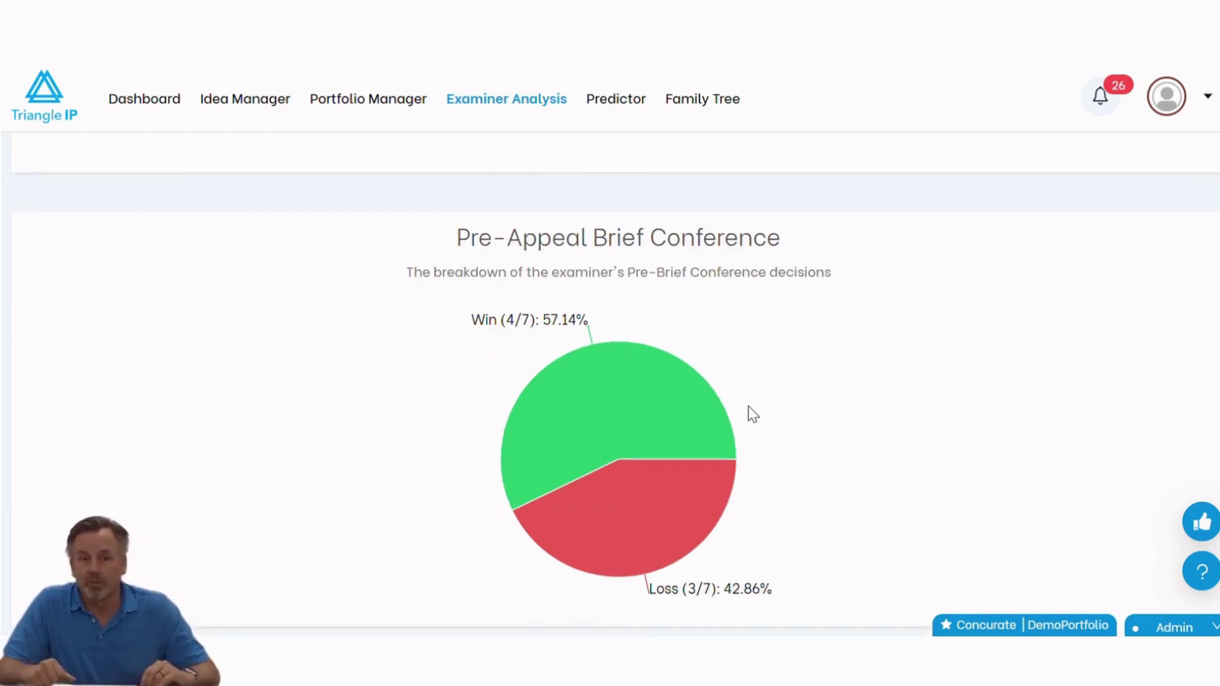
scroll(752, 414, "down", 8)
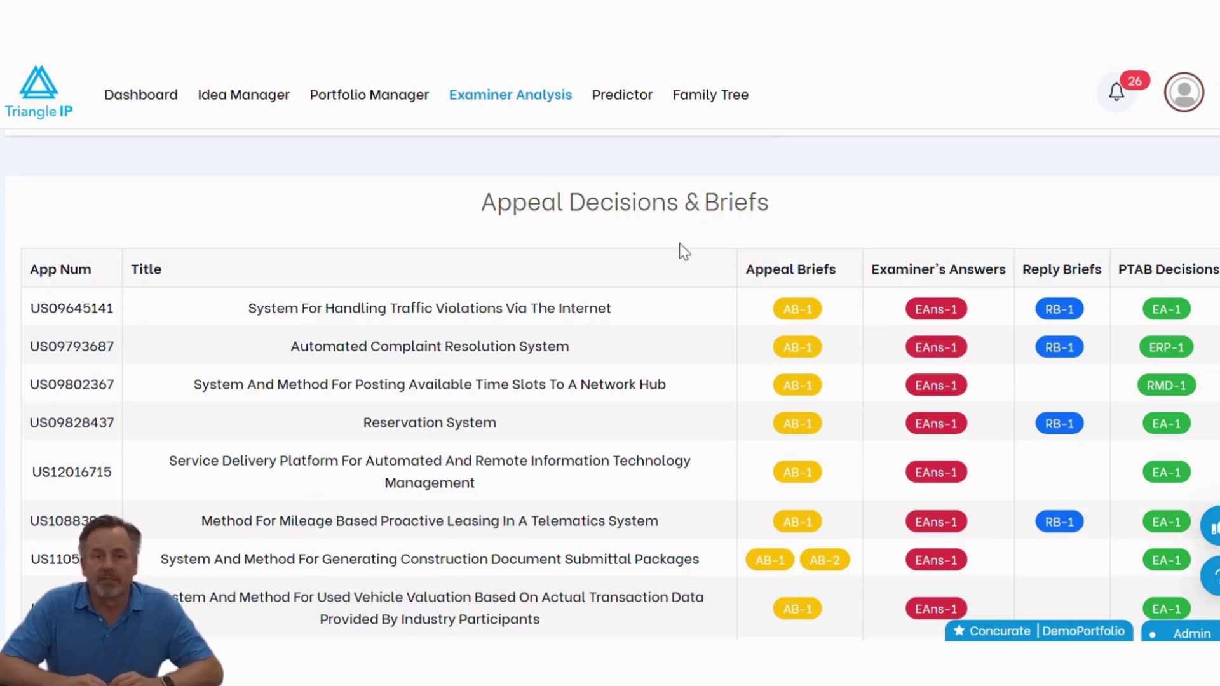
scroll(607, 254, "up", 2)
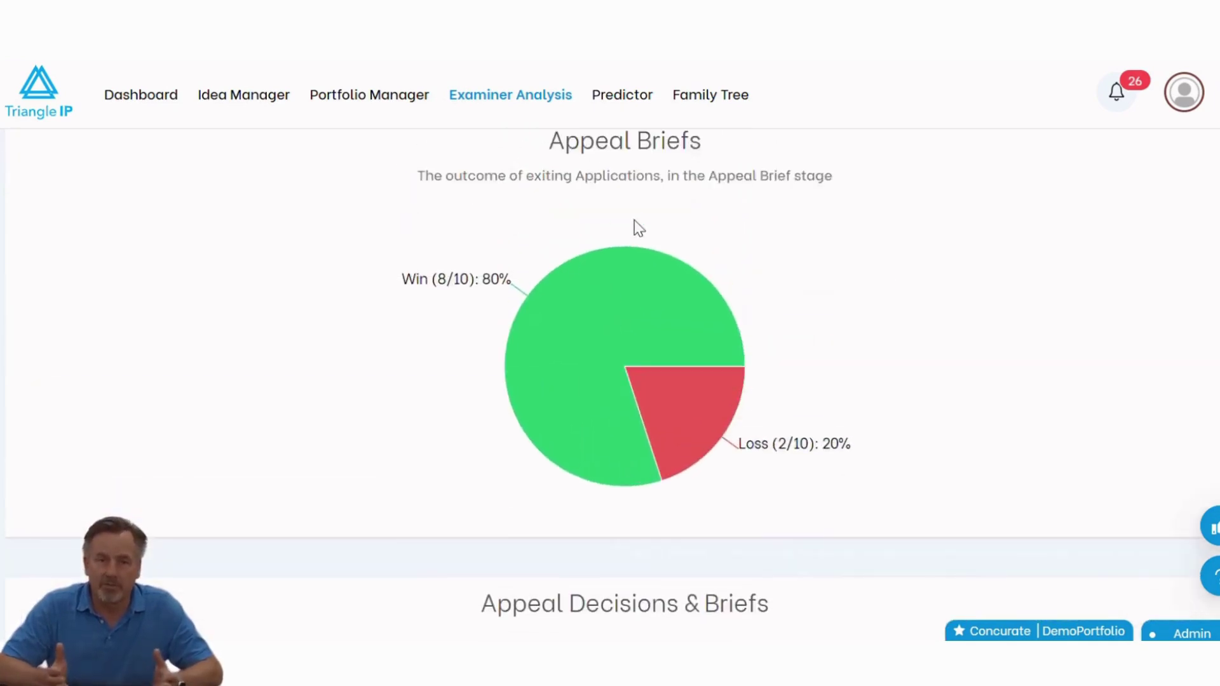
scroll(629, 305, "down", 4)
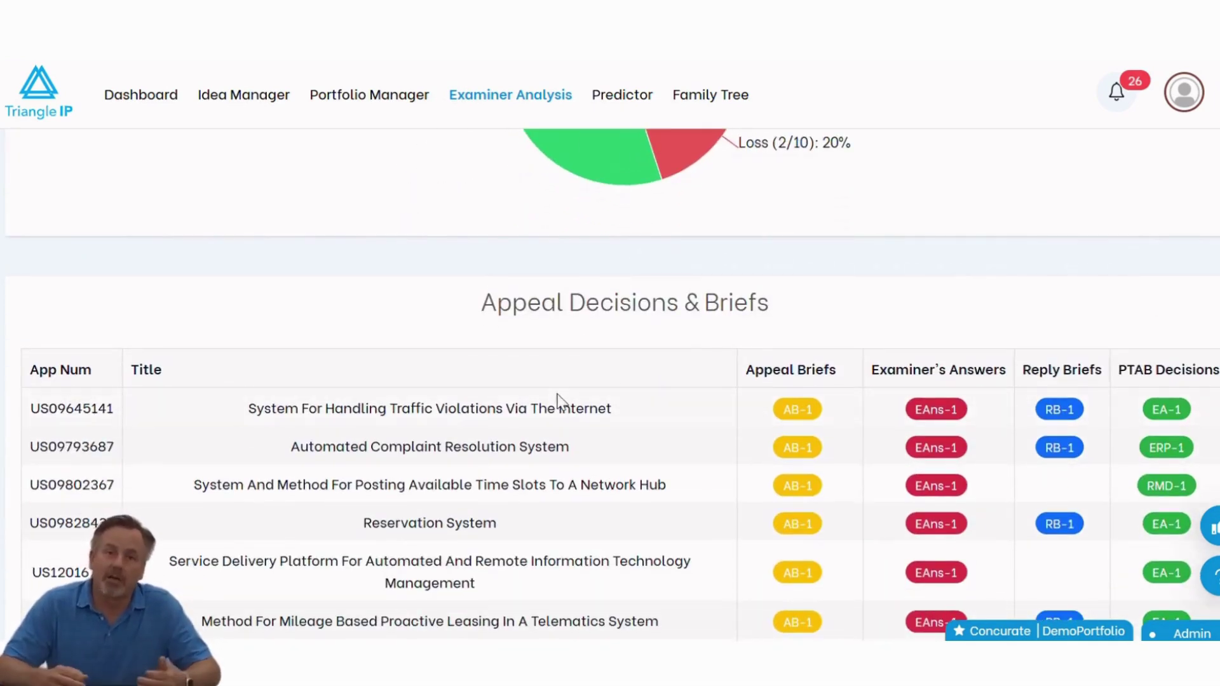
scroll(550, 406, "down", 2)
scroll(550, 411, "down", 10)
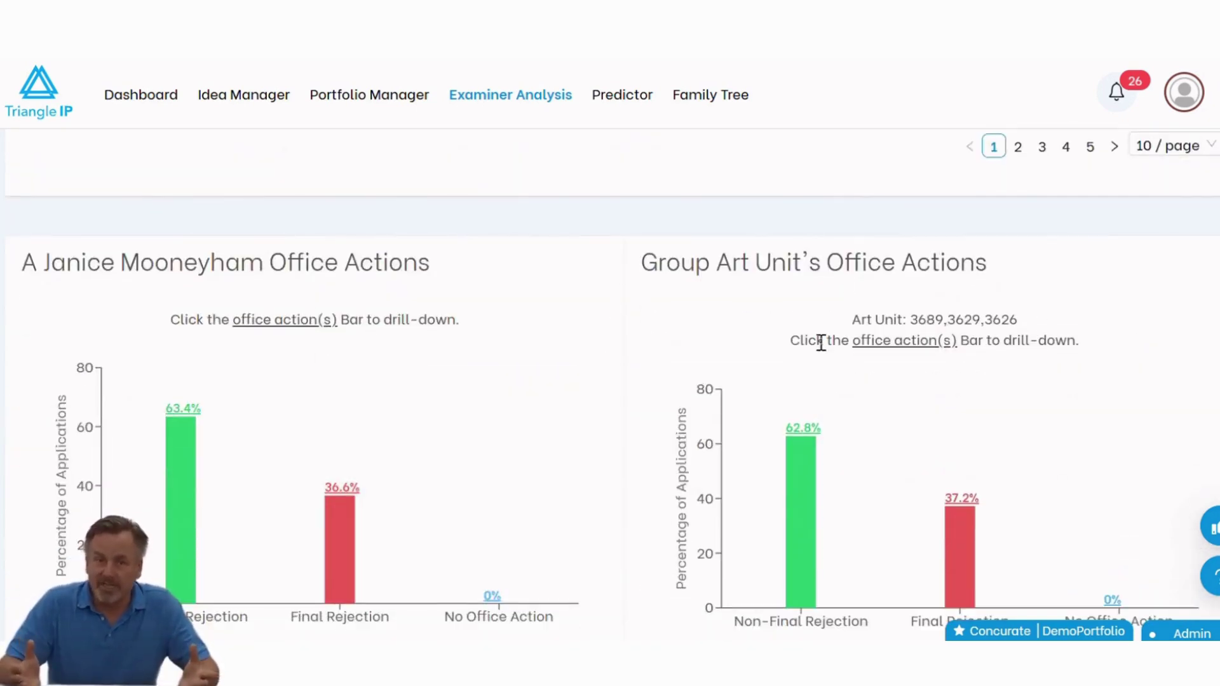
Review the examiner's and Group Art Unit's office action charts and the Office Actions Trend pie chart with its grant statistics
scroll(610, 448, "down", 2)
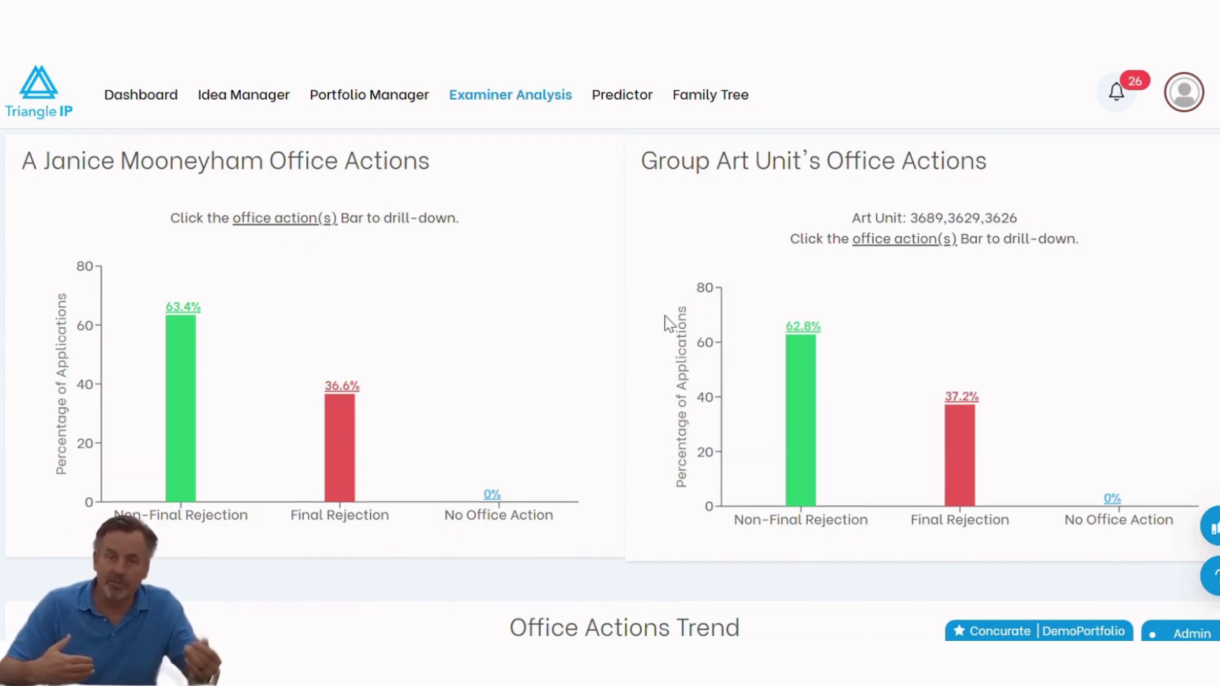
scroll(665, 315, "down", 5)
scroll(665, 315, "down", 3)
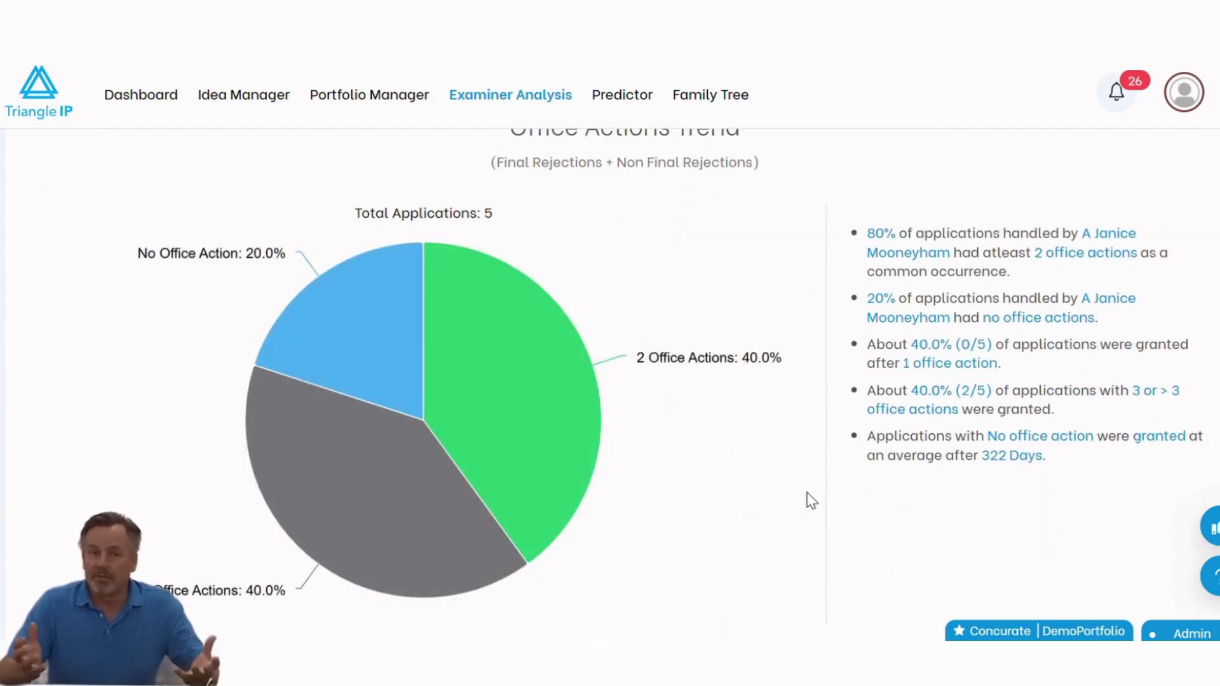
scroll(795, 485, "up", 2)
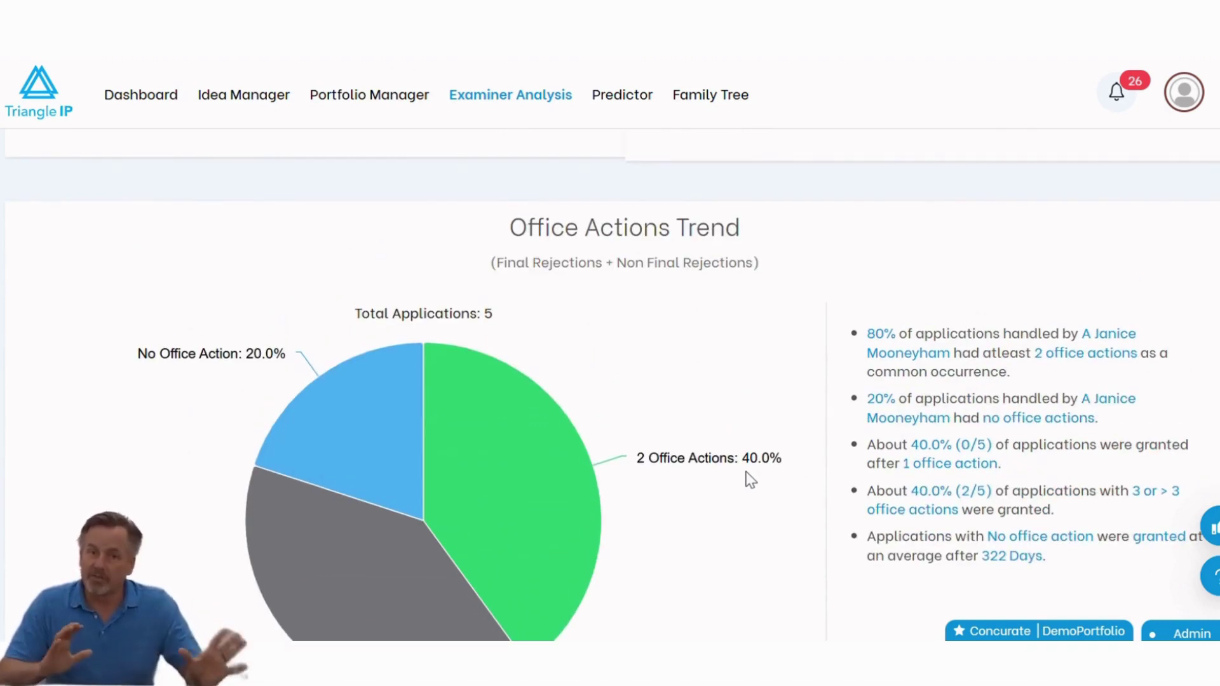
scroll(748, 480, "down", 2)
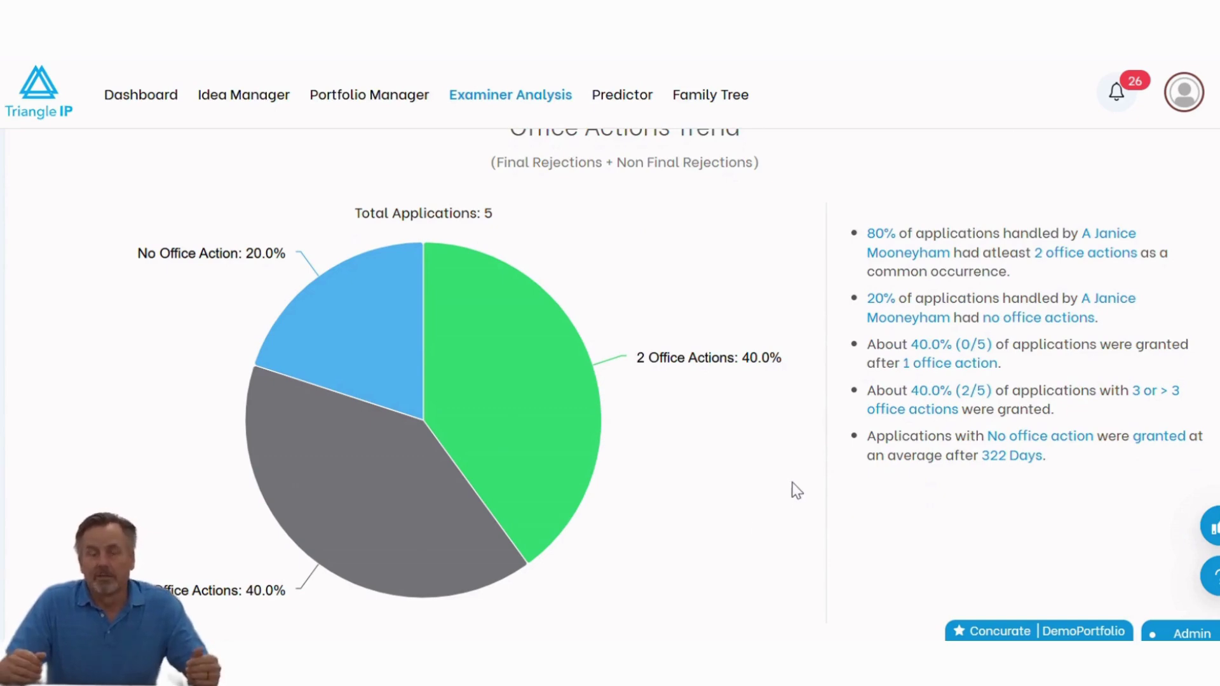
Examine the examiner's Popular Applicants chart and the assignee table listing total applications and allowance rates
scroll(795, 485, "down", 2)
scroll(794, 471, "down", 4)
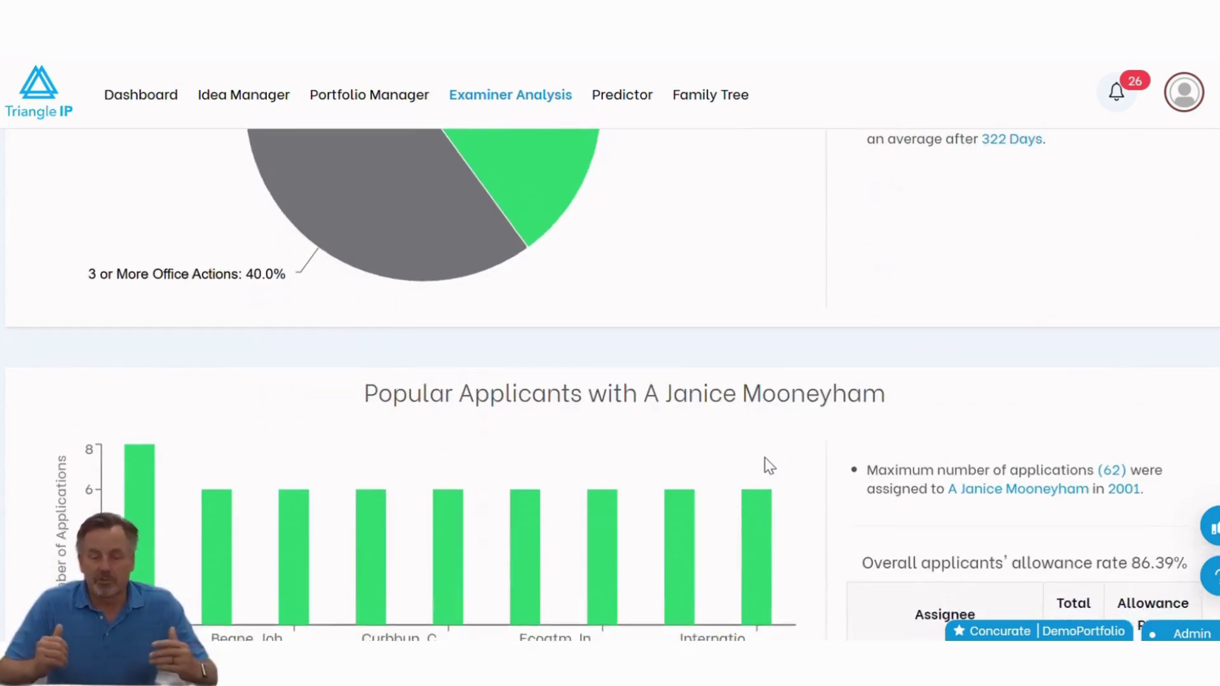
scroll(769, 466, "down", 2)
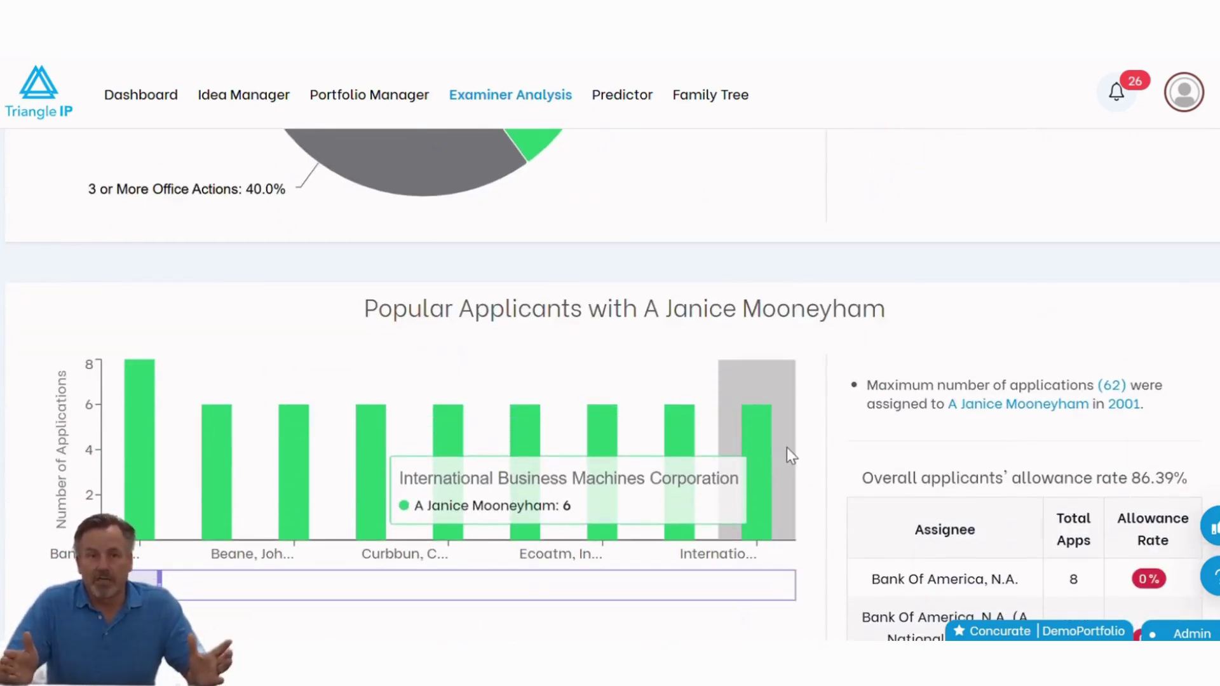
scroll(787, 447, "down", 2)
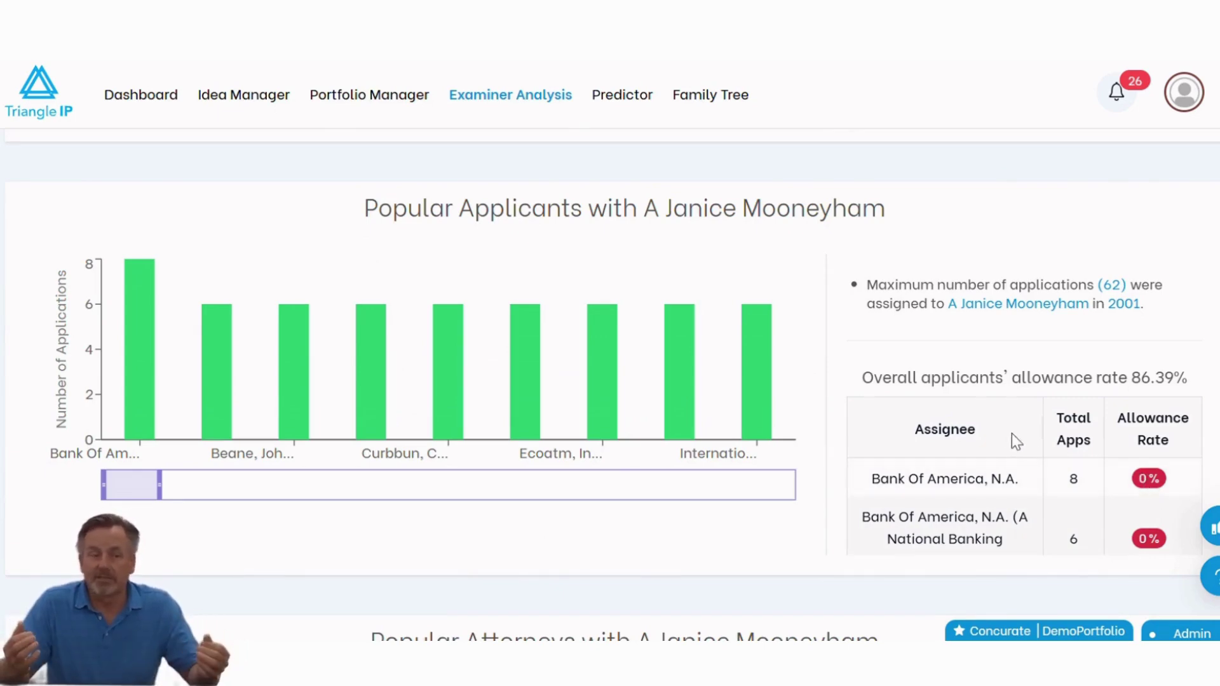
scroll(979, 427, "down", 2)
Examine the examiner's Popular Attorneys chart and look through the law firms' total applications and allowance rates in its table
scroll(756, 448, "down", 6)
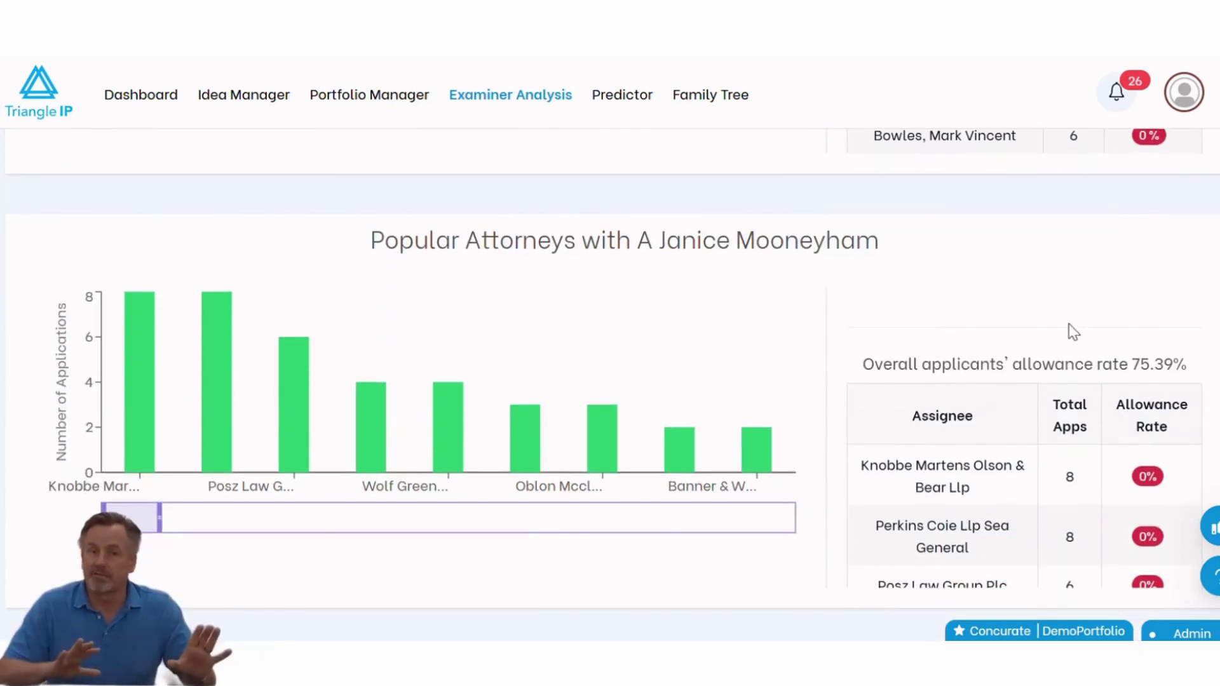
scroll(1157, 487, "down", 3)
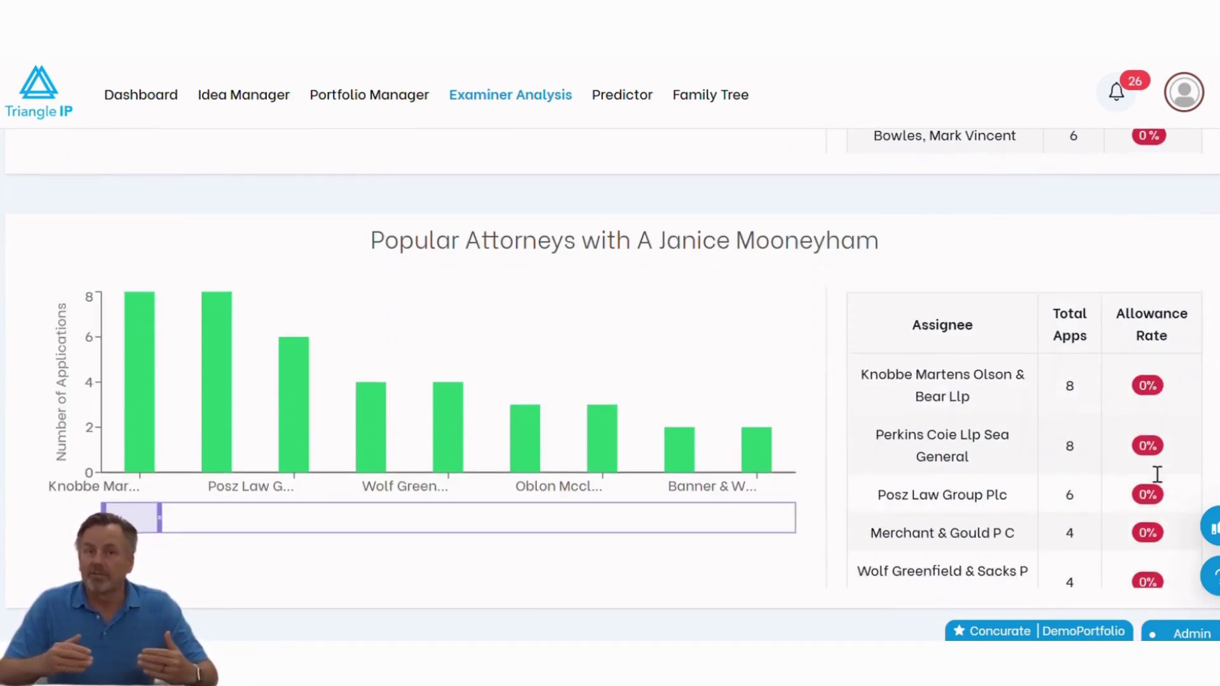
scroll(1158, 426, "up", 2)
scroll(1157, 419, "down", 5)
scroll(1154, 423, "down", 4)
scroll(1151, 407, "up", 3)
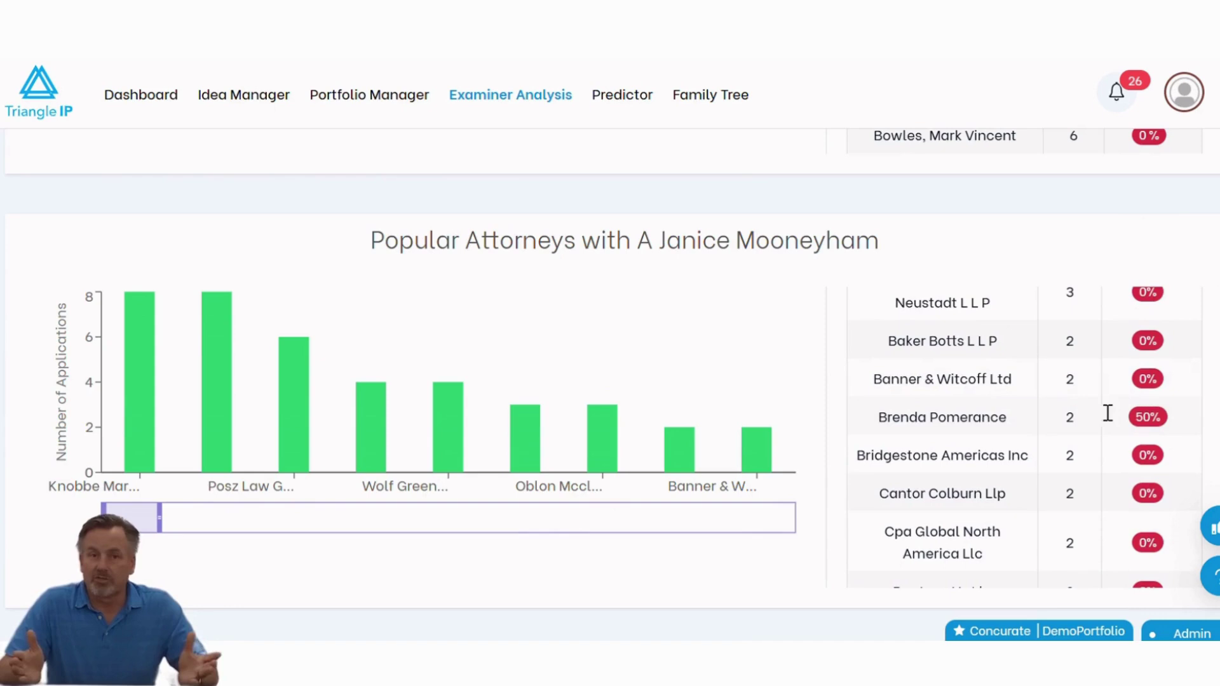
mouse_move(579, 429)
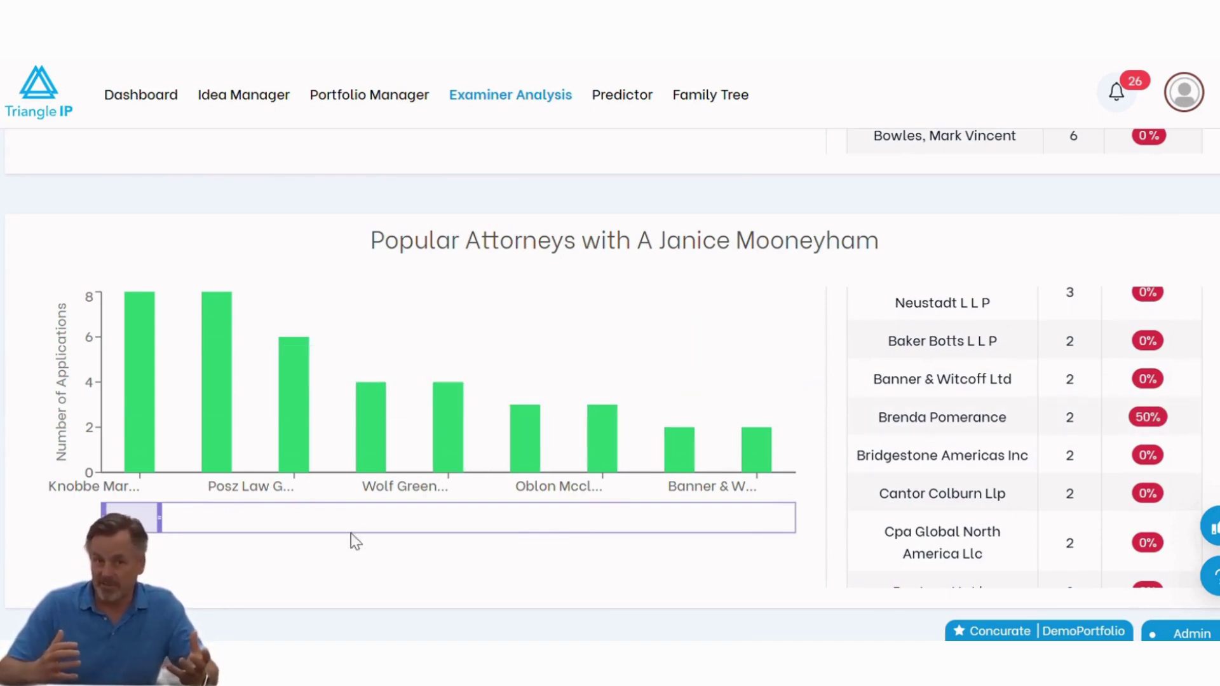
scroll(455, 508, "down", 1)
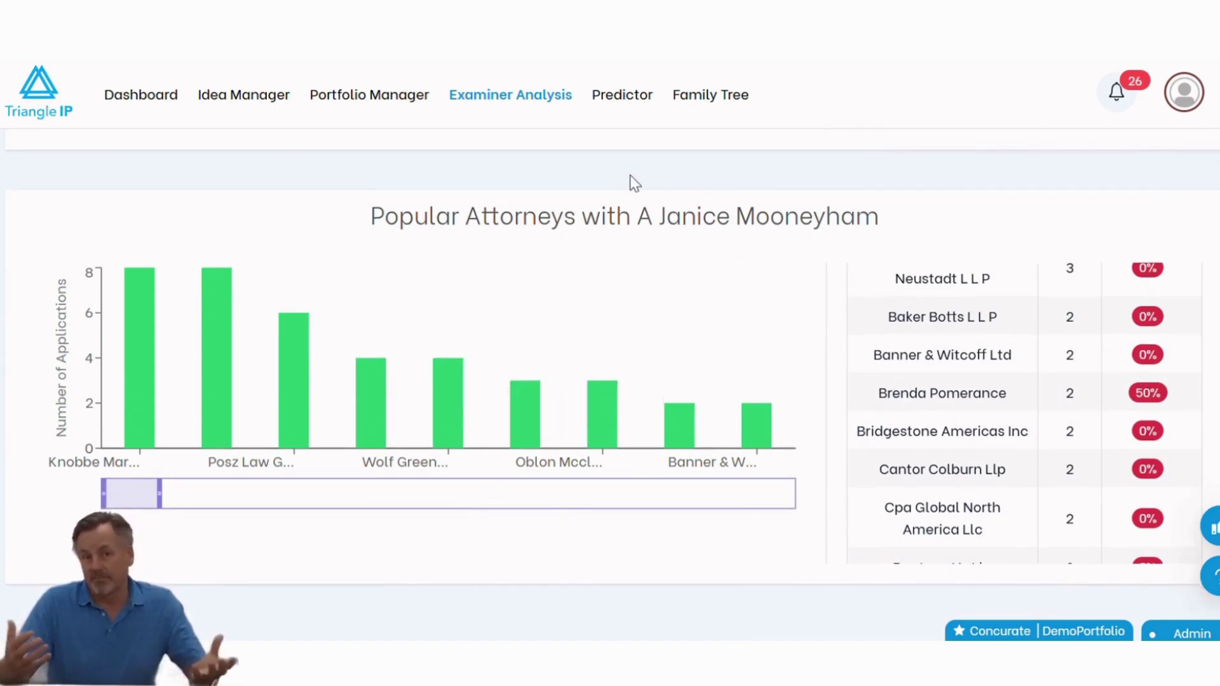